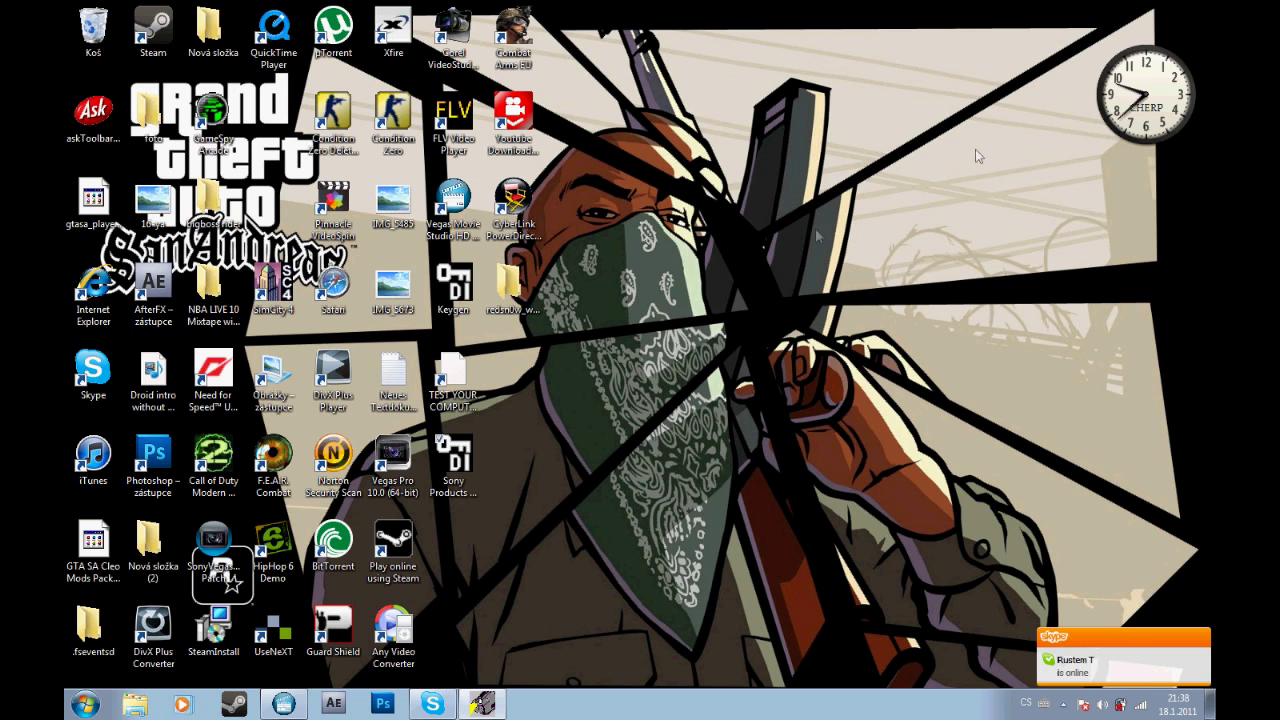
click(268, 706)
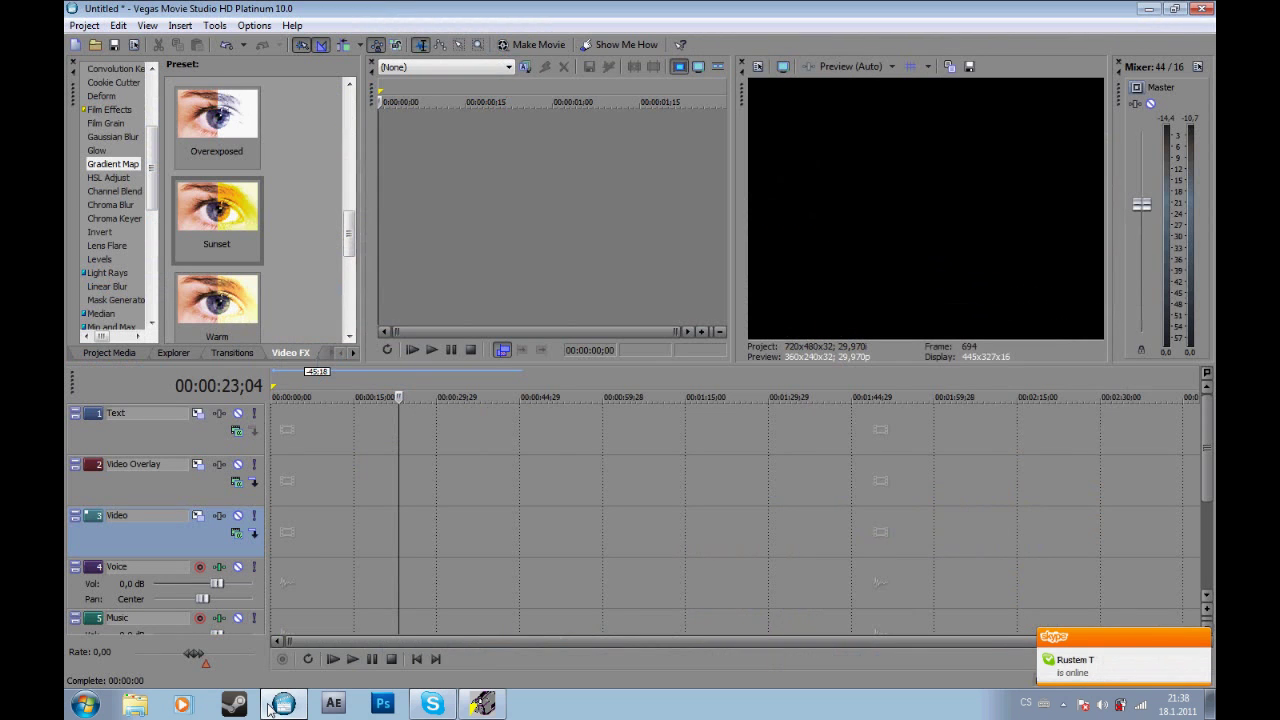
drag(399, 397, 383, 397)
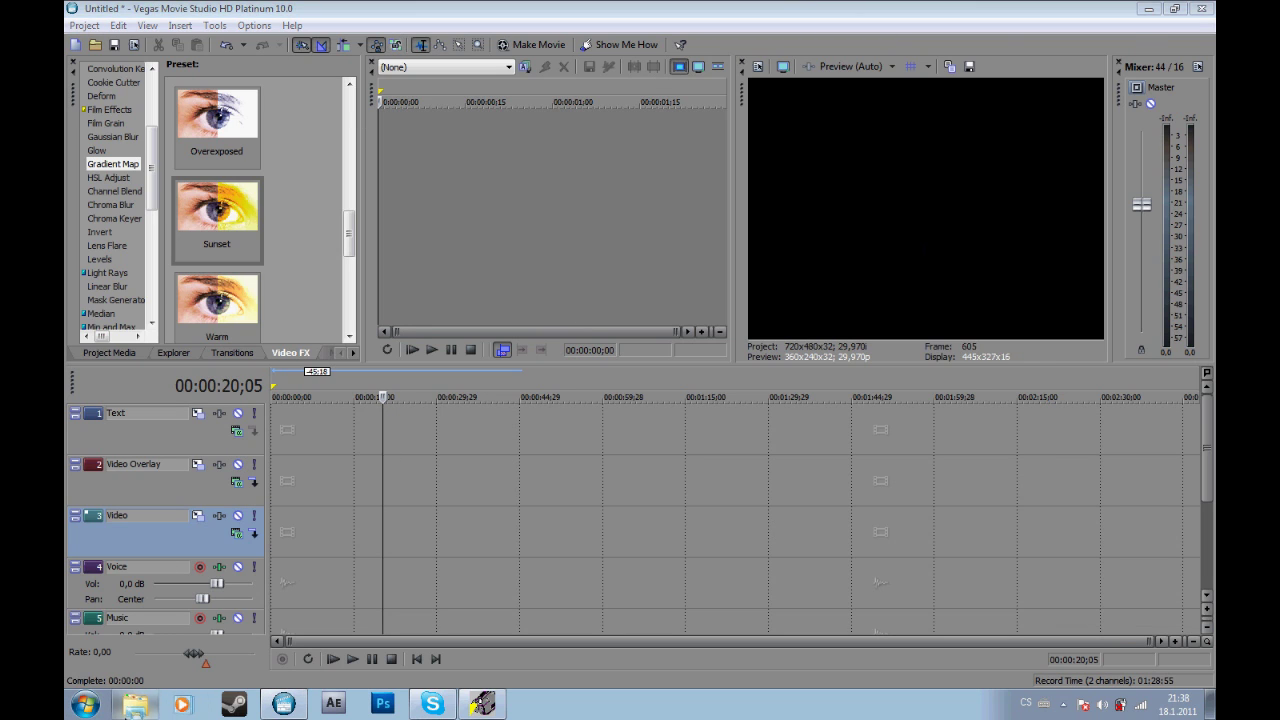
click(135, 704)
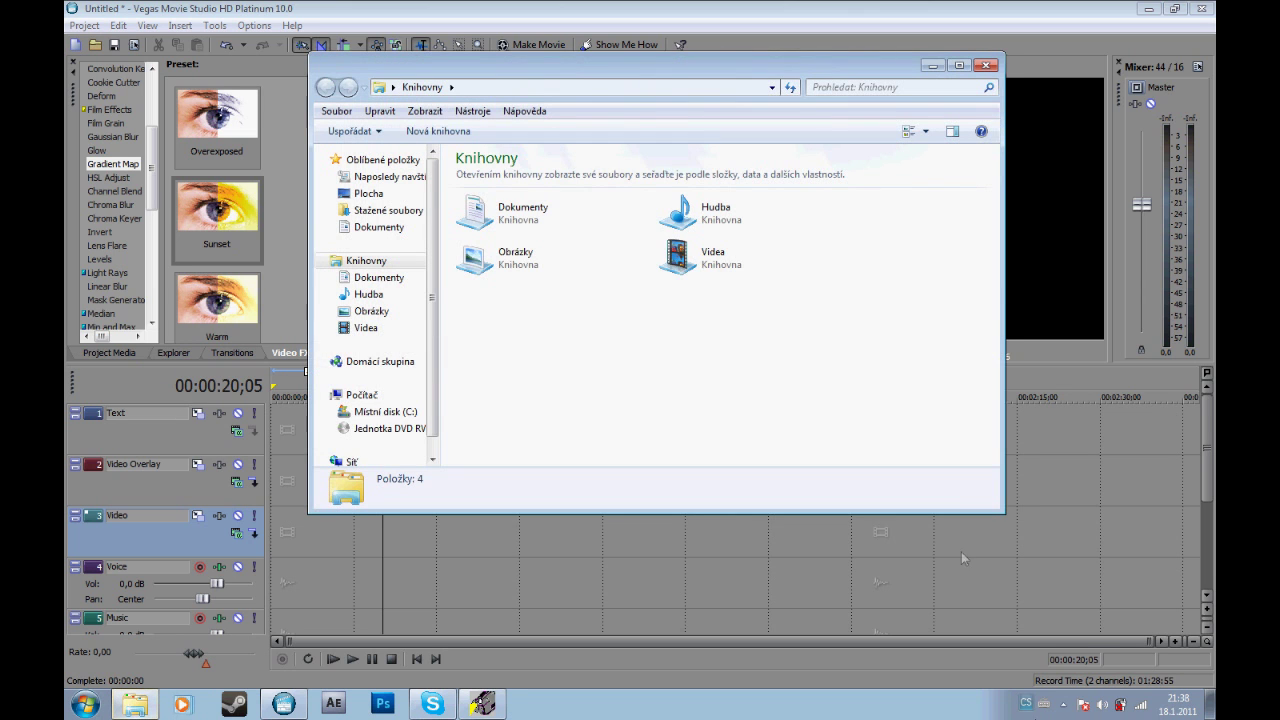
click(389, 411)
double_click(497, 228)
click(554, 360)
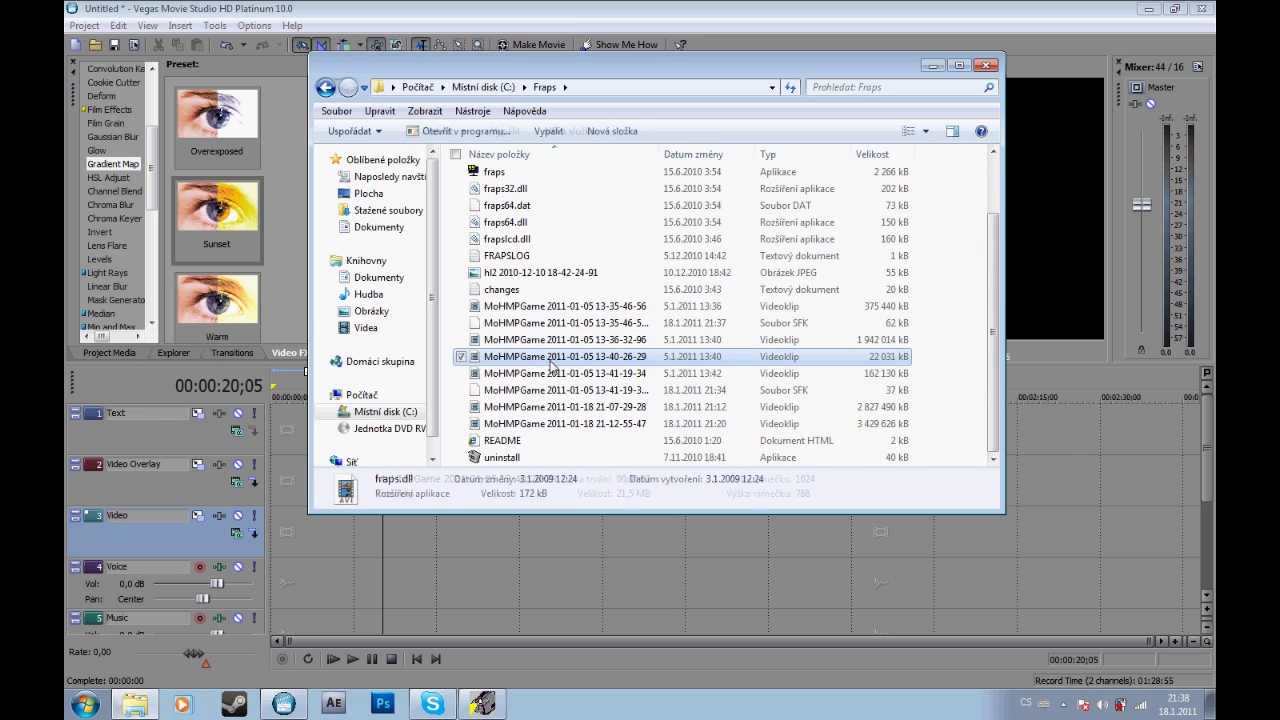
drag(572, 360, 282, 573)
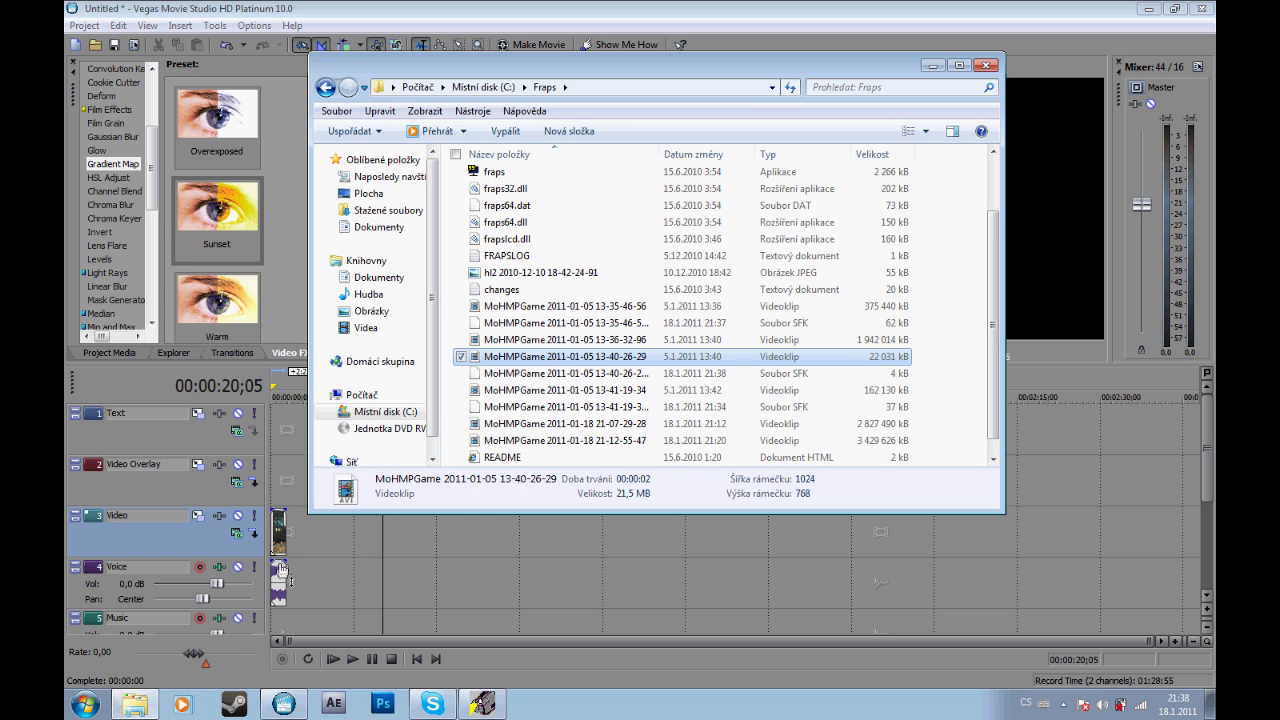
click(560, 306)
drag(560, 308, 300, 614)
click(985, 66)
click(277, 530)
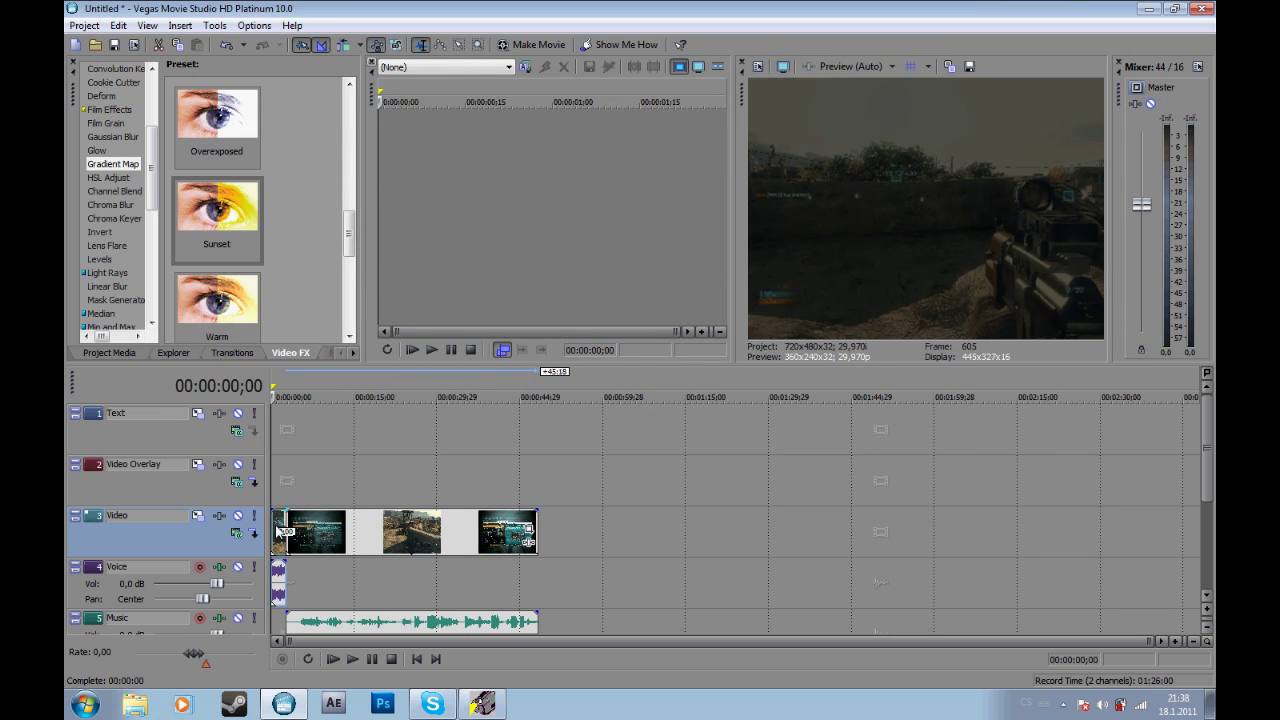
click(385, 549)
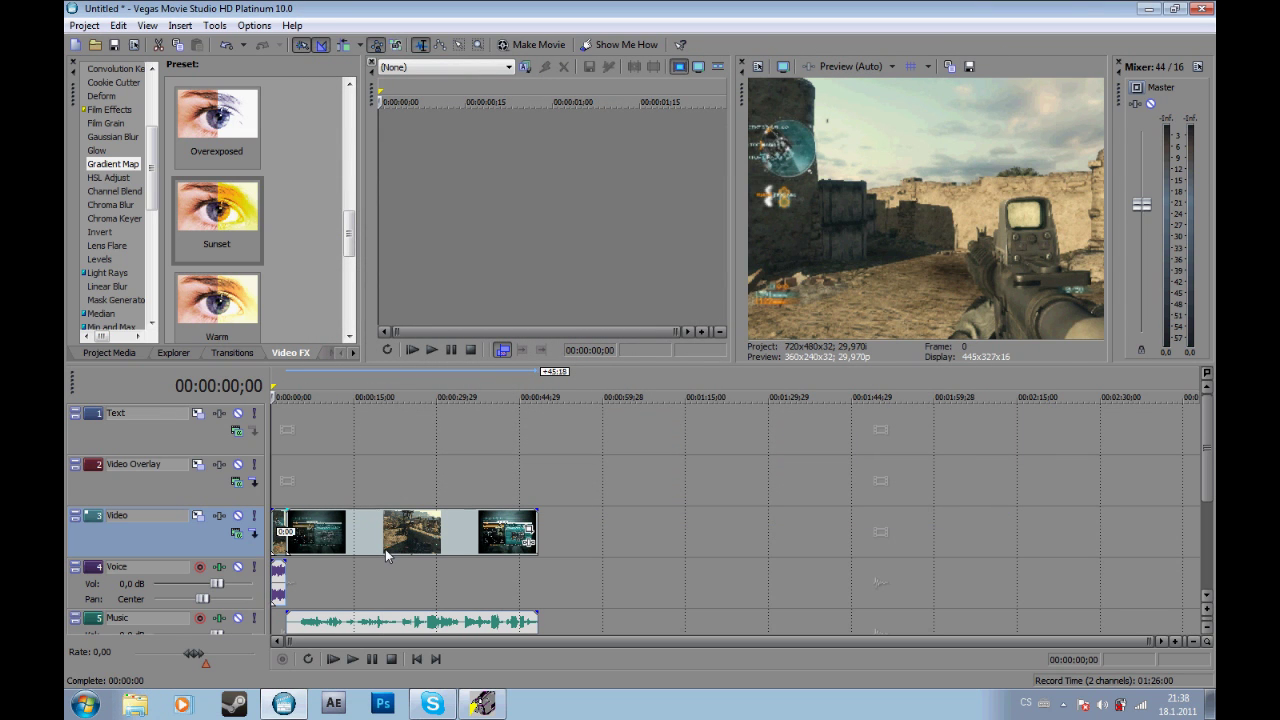
key(Delete)
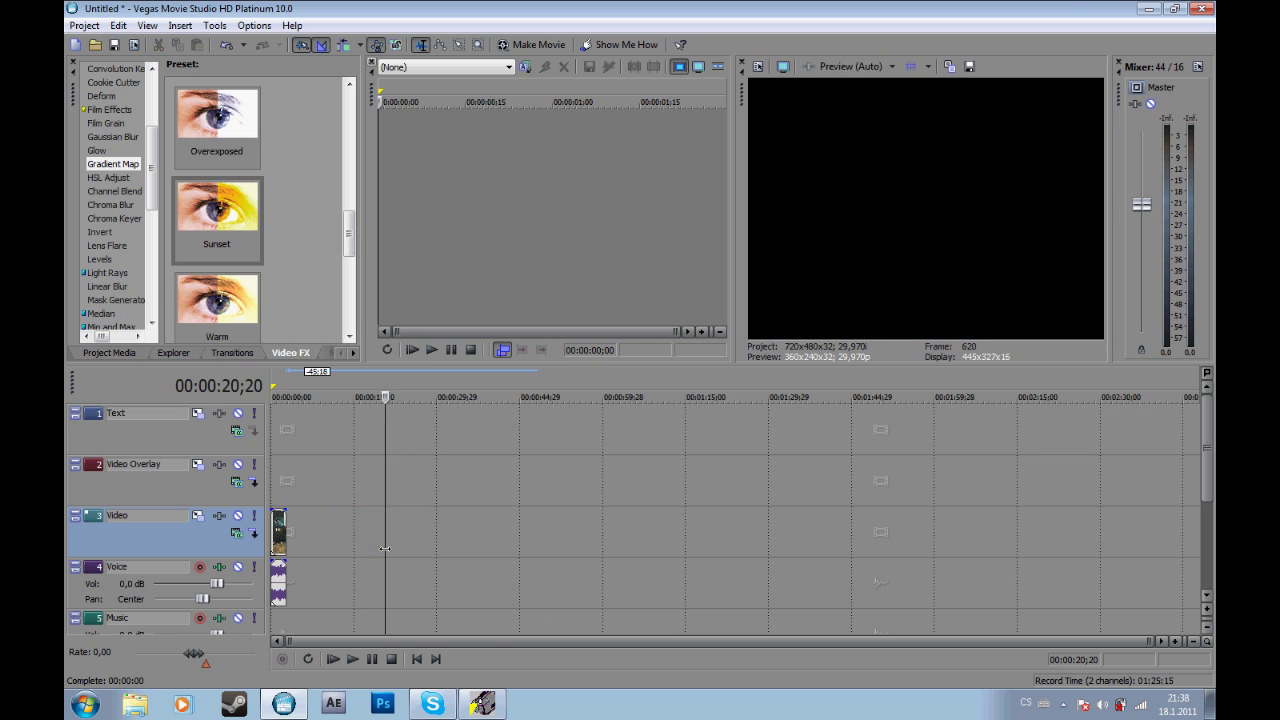
Play the short MoHMPGame clip from the start of the timeline to preview it
click(280, 412)
click(281, 412)
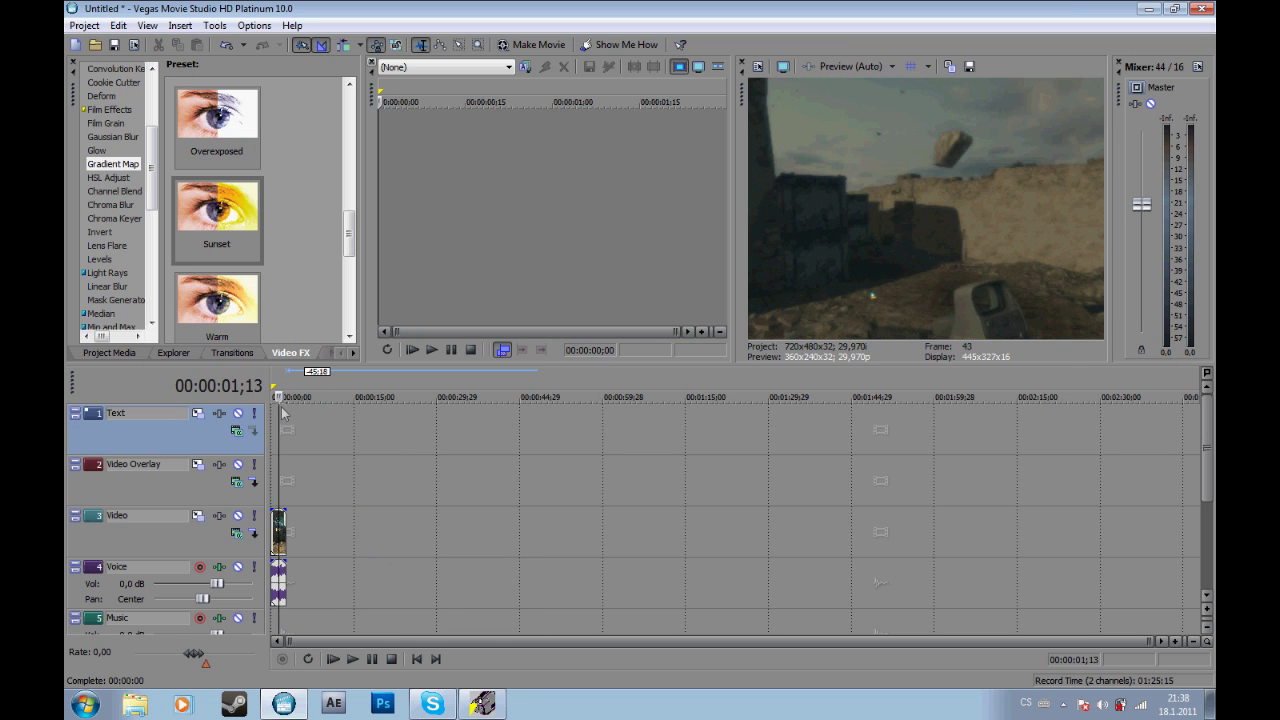
key(Home)
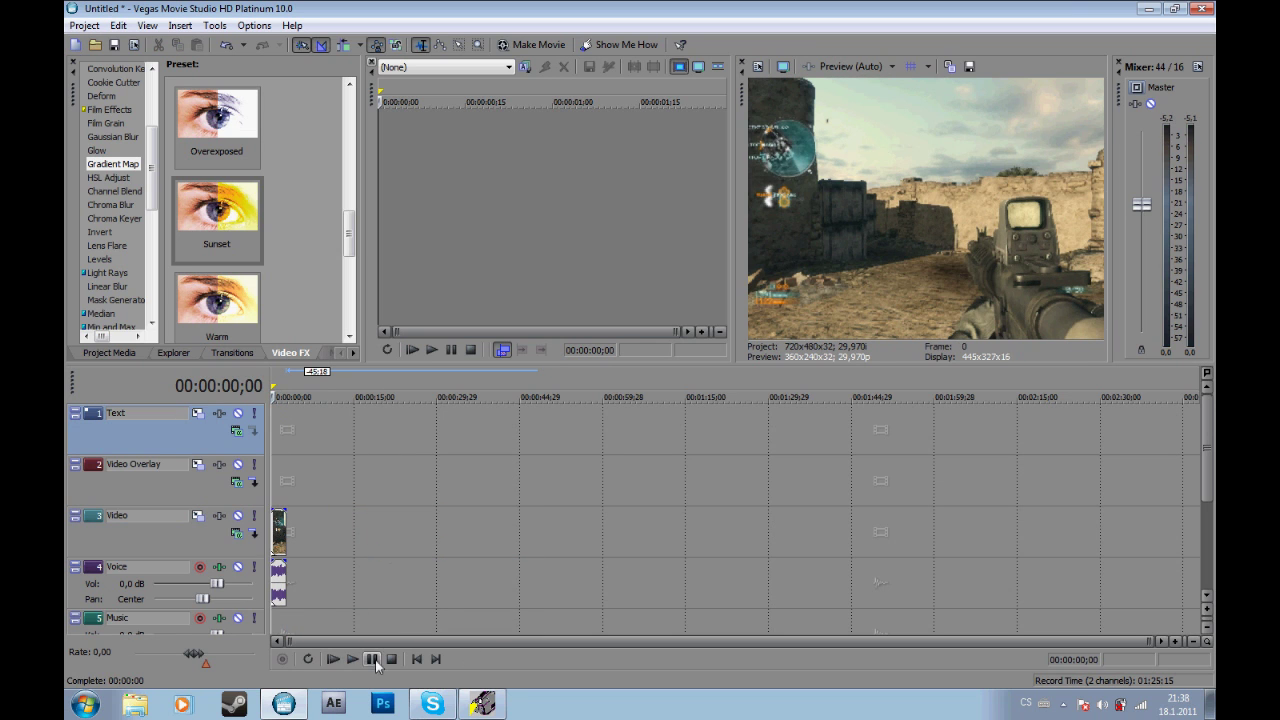
click(356, 660)
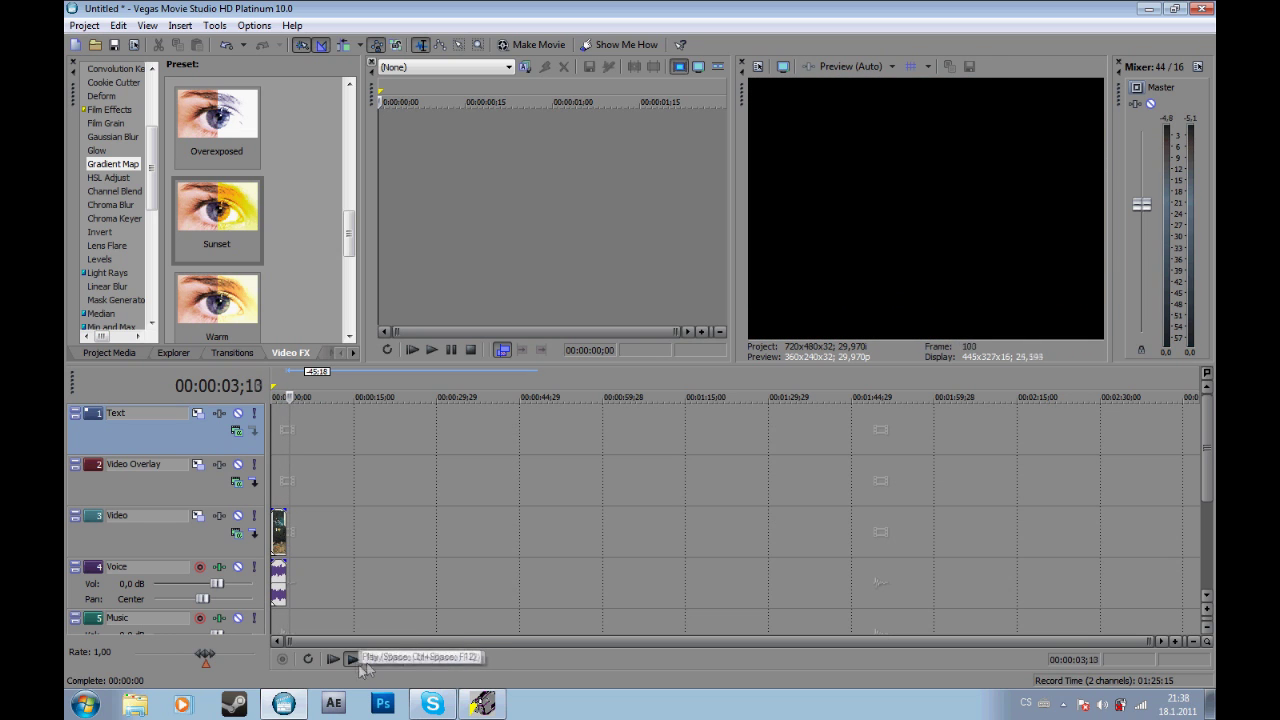
Find Epic Game winning kill cam_(720p) in the Documents library and add it to the Video track behind the existing clip
click(135, 704)
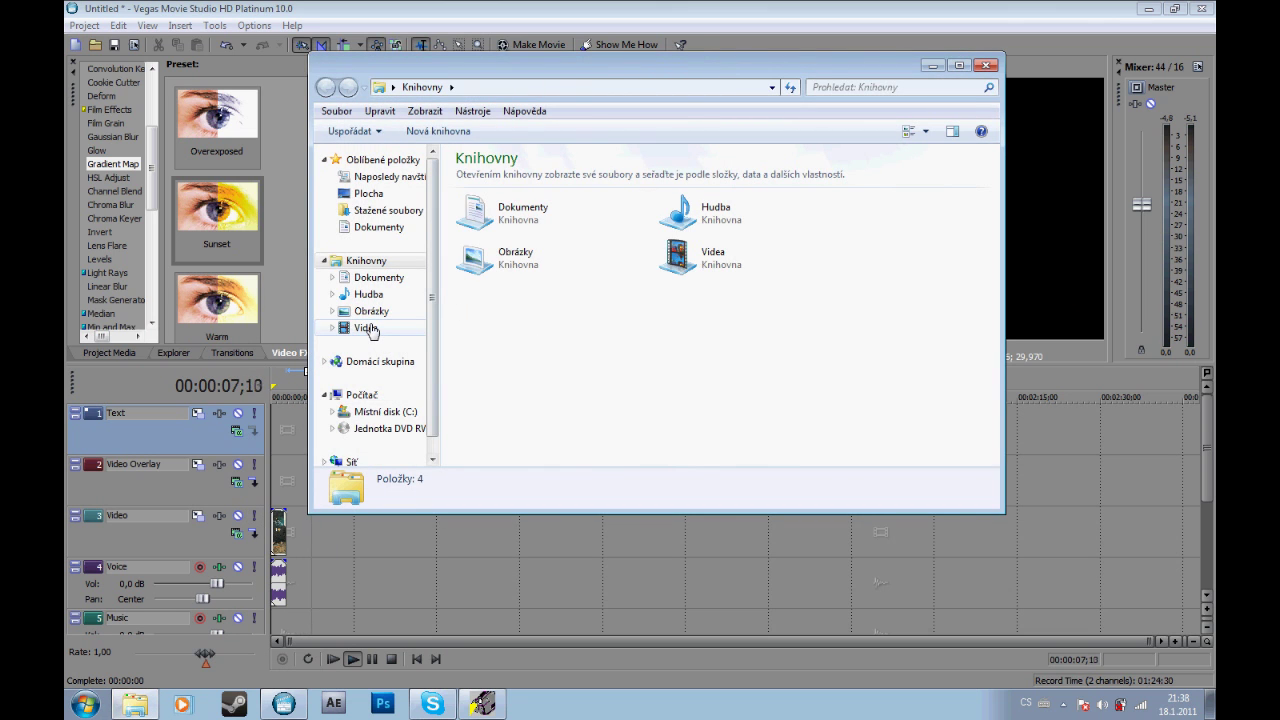
click(366, 328)
click(380, 212)
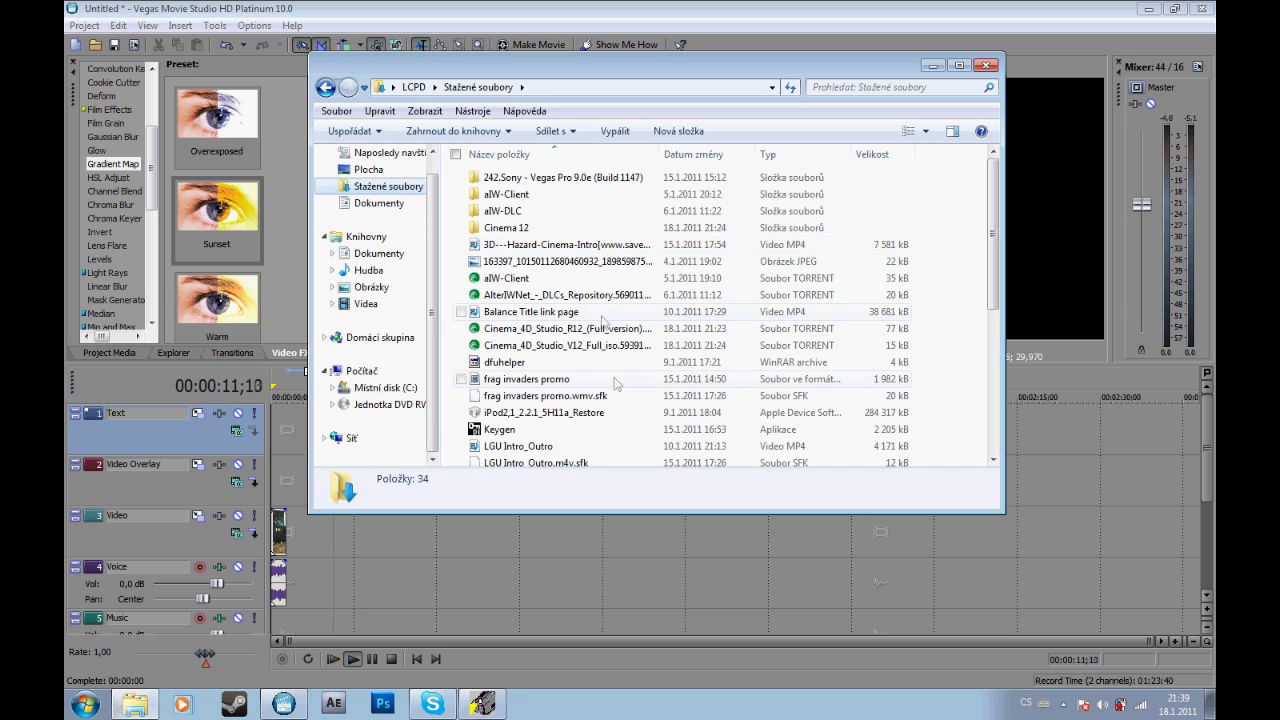
drag(994, 249, 1000, 392)
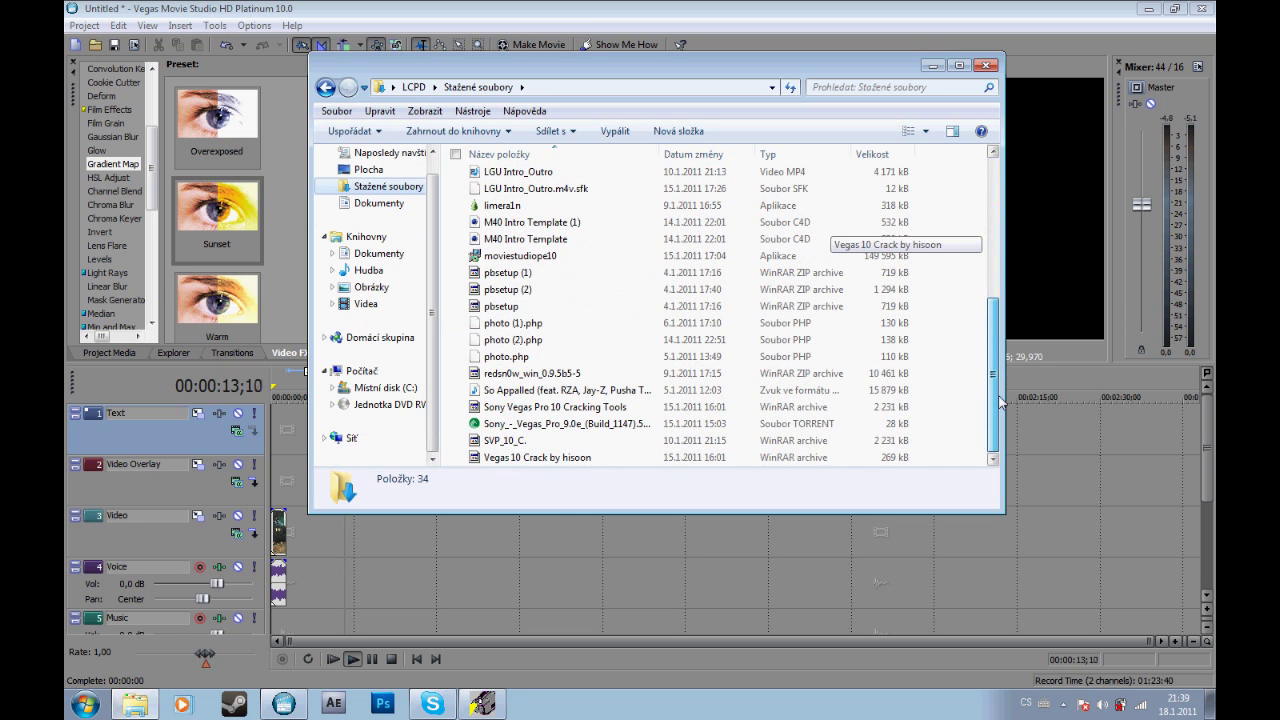
click(369, 286)
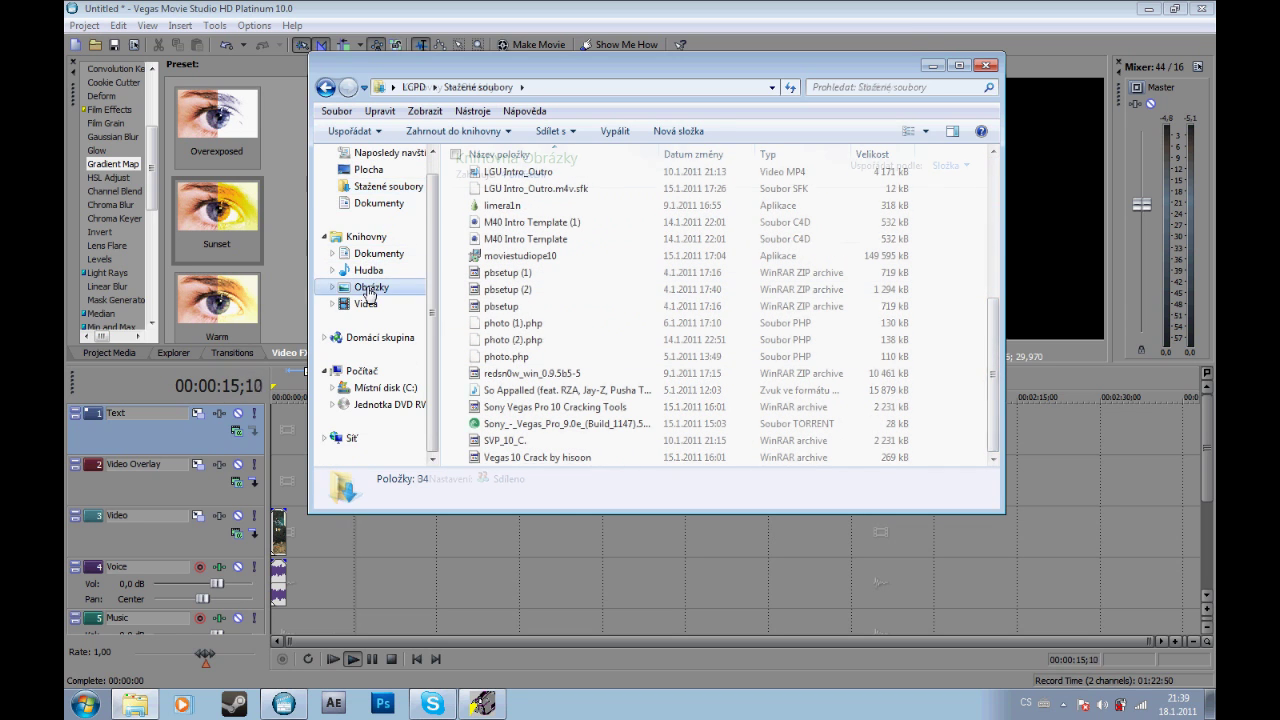
click(366, 304)
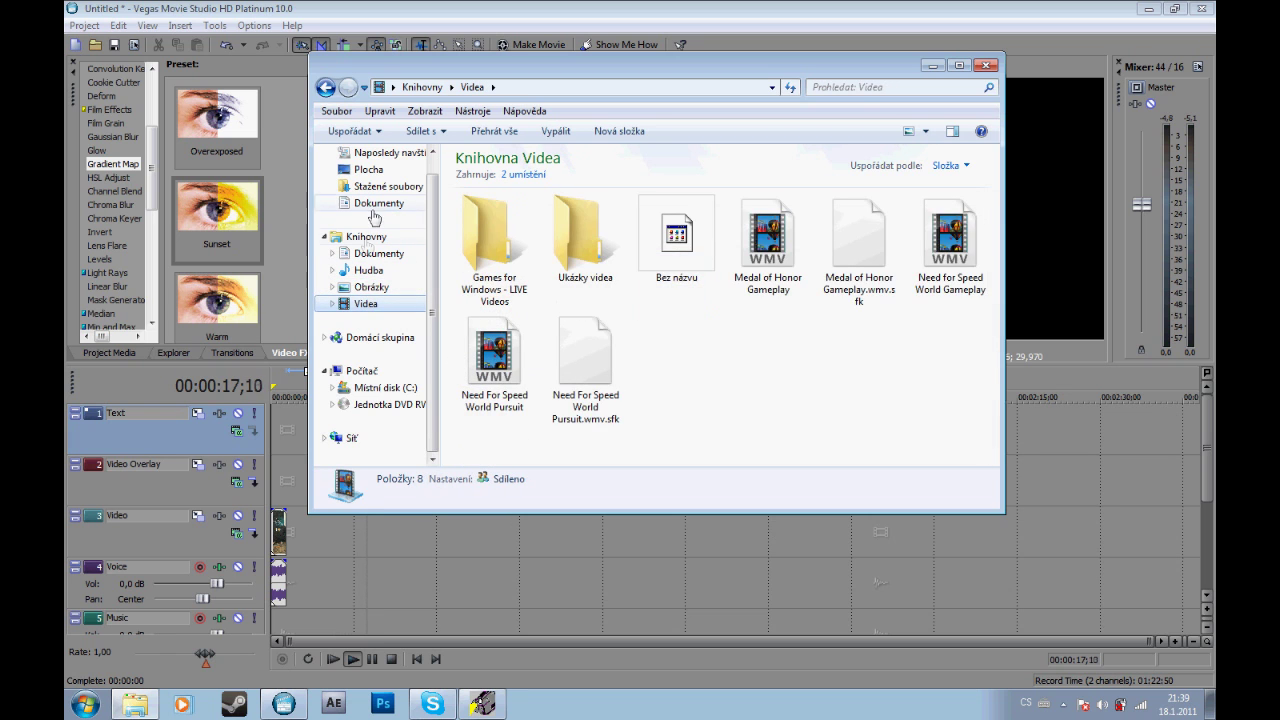
click(372, 254)
drag(993, 232, 988, 318)
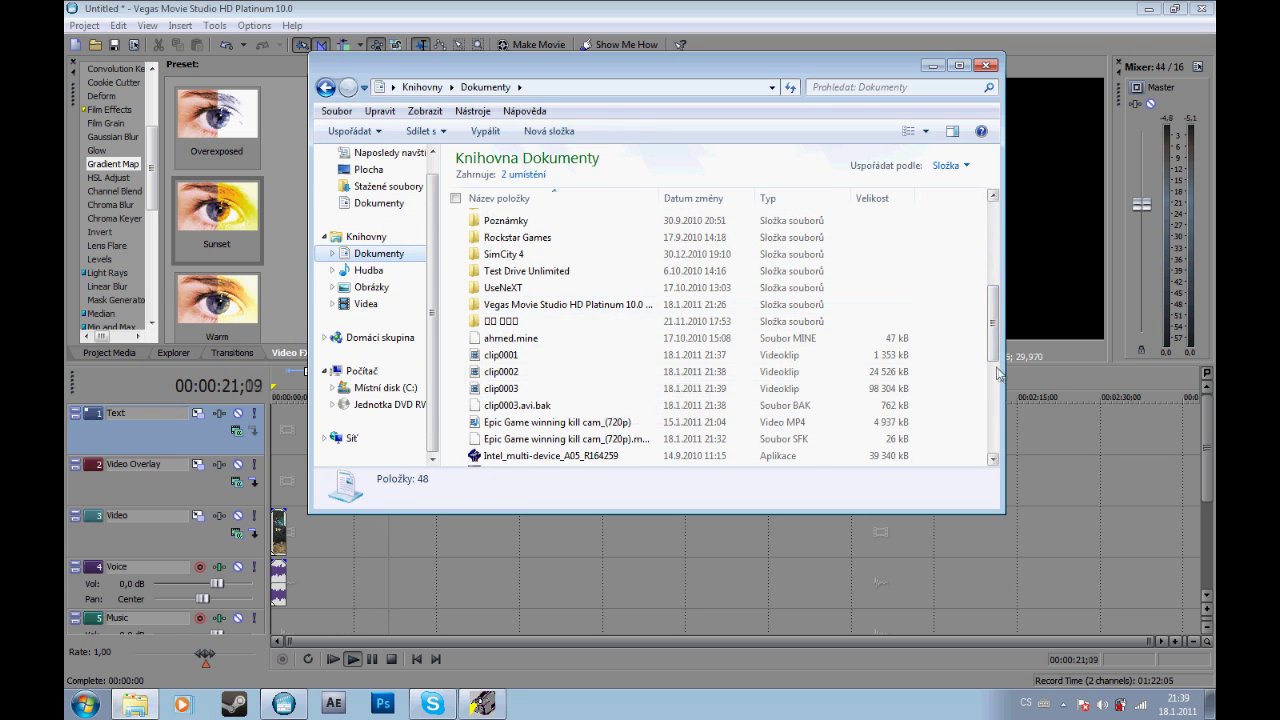
drag(600, 422, 456, 560)
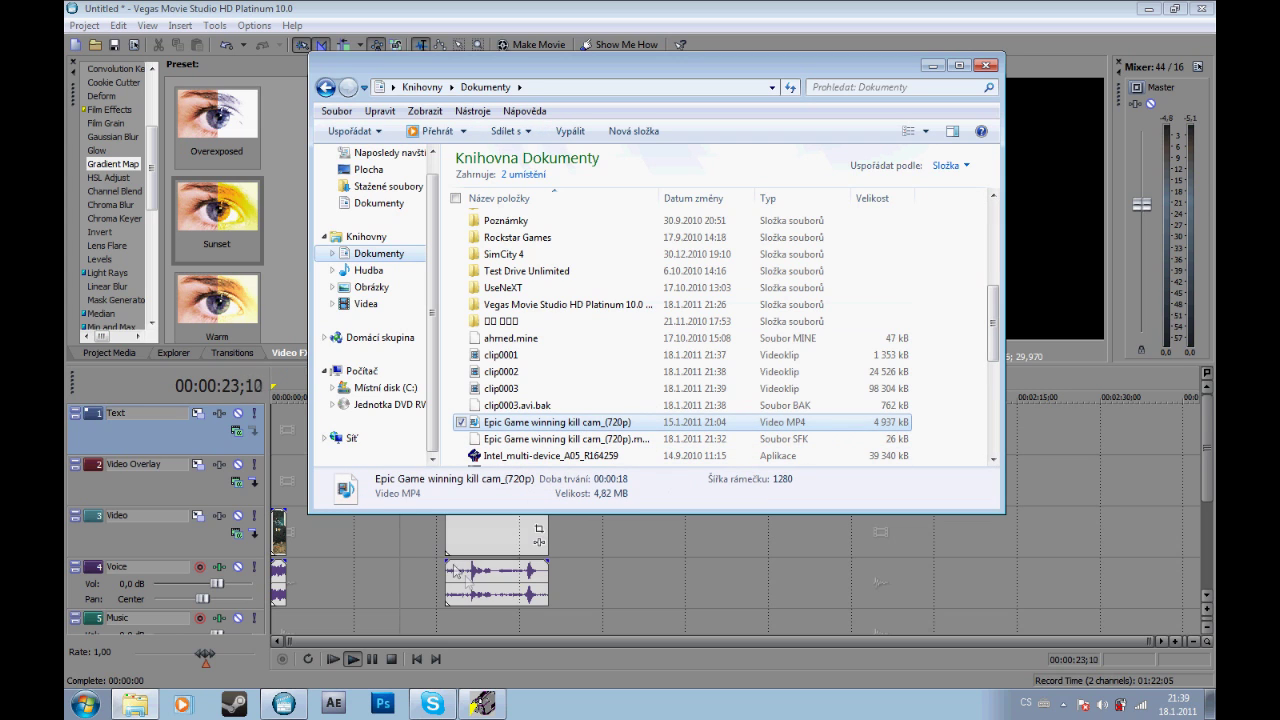
Remove the short MoHMPGame clip and move the Epic Game winning kill cam clip to the start of the timeline
click(287, 500)
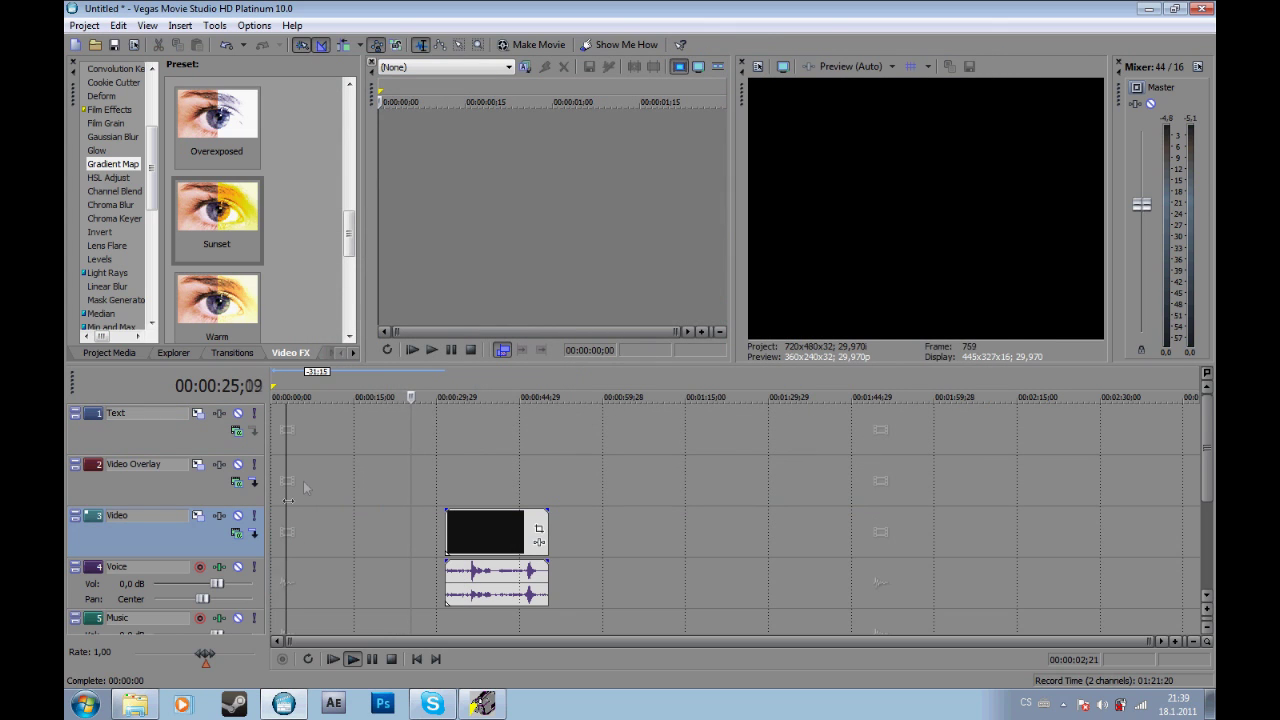
drag(492, 529, 253, 533)
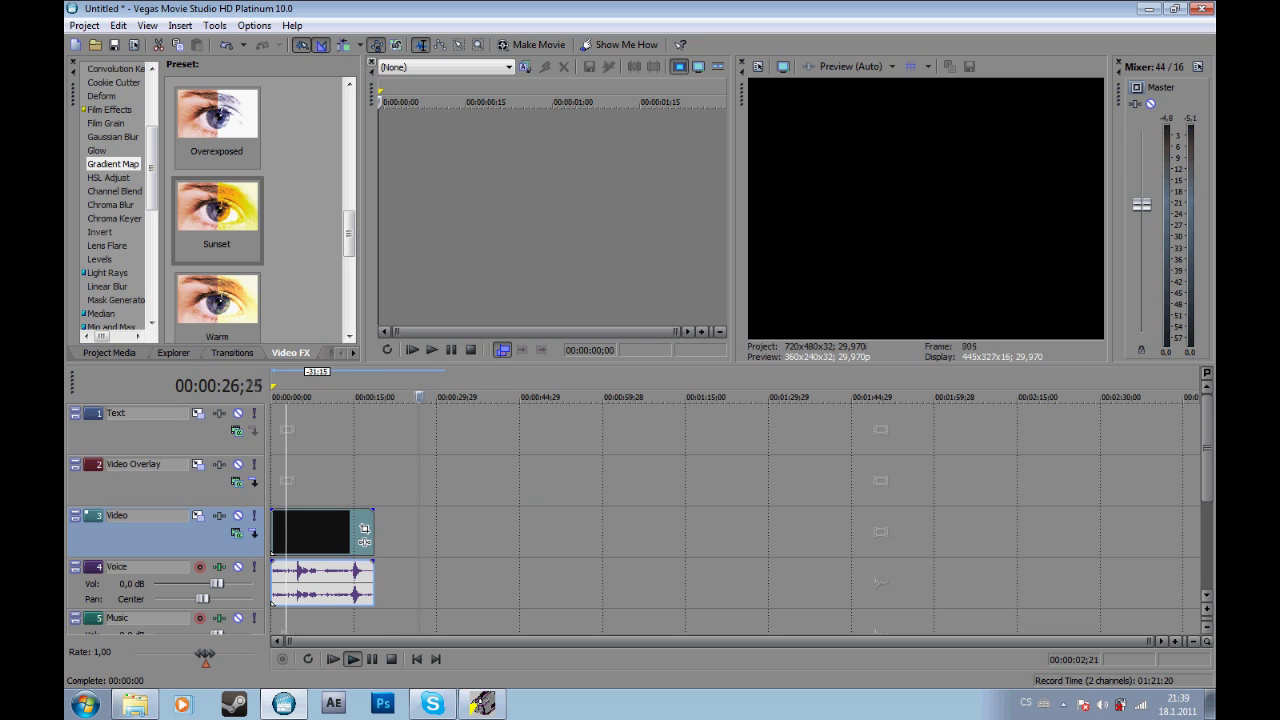
key(Return)
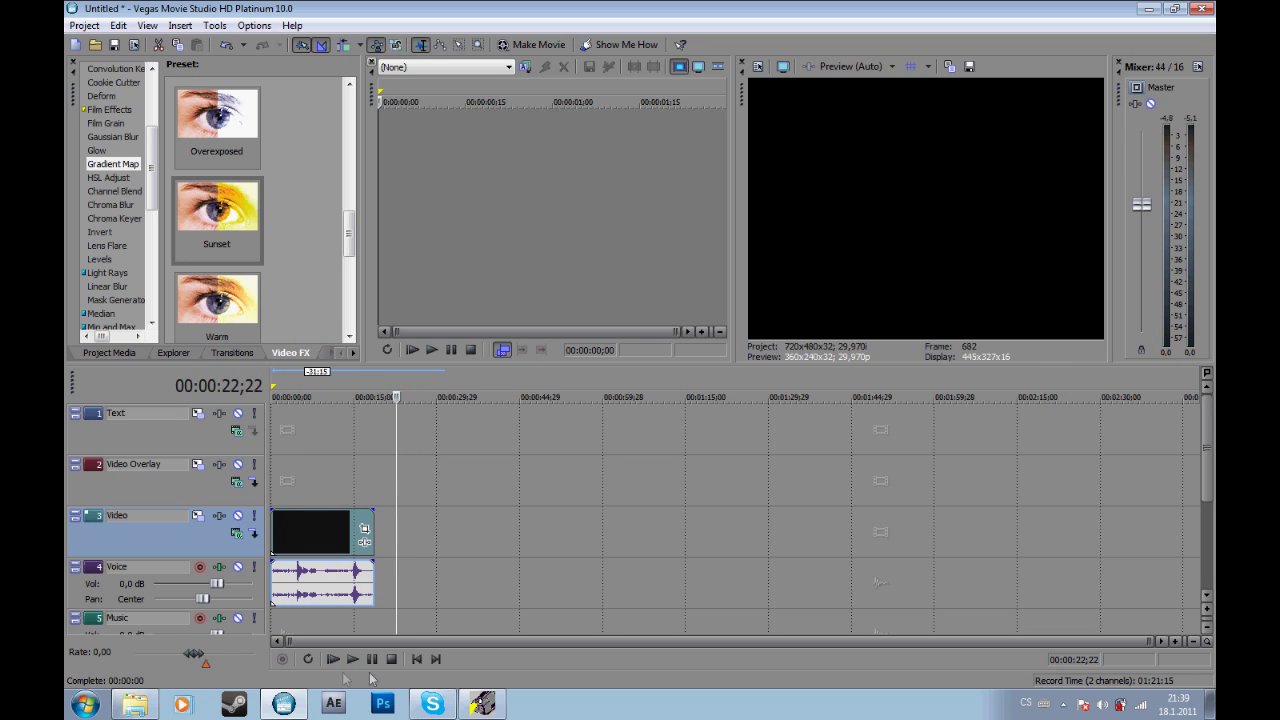
Play the Epic Game winning kill cam clip from its start to preview it without effects
click(282, 442)
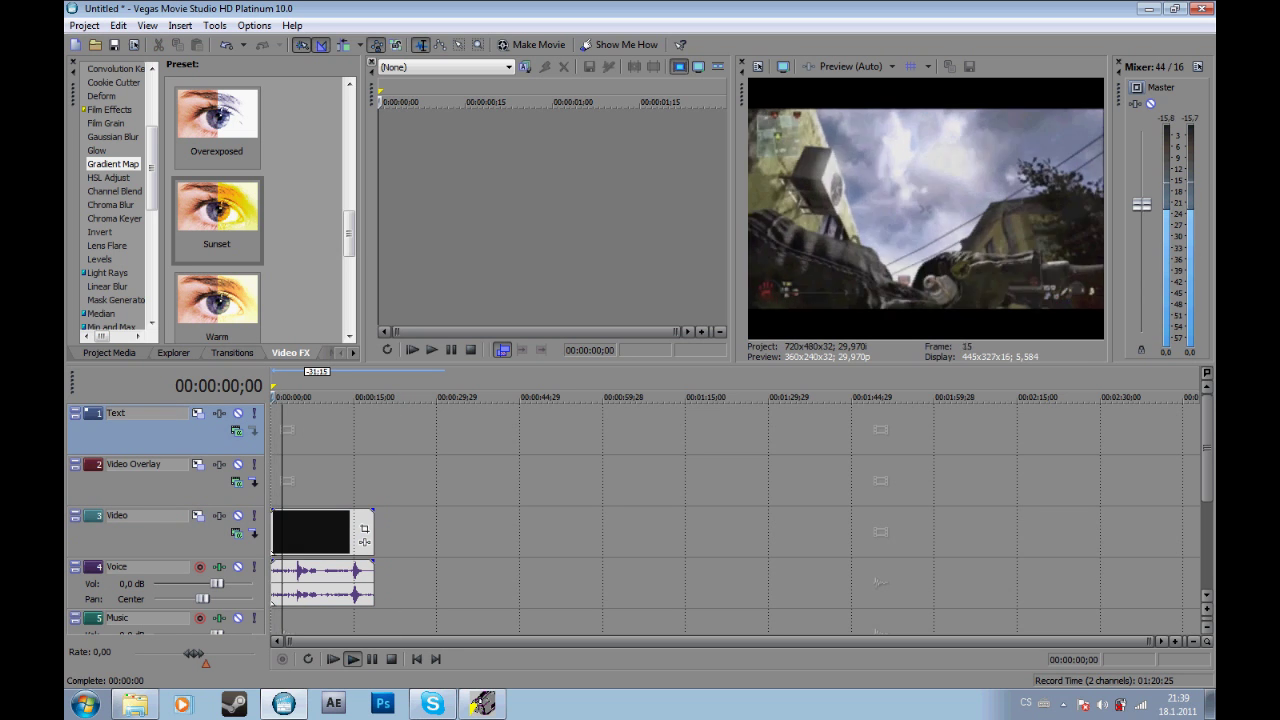
key(space)
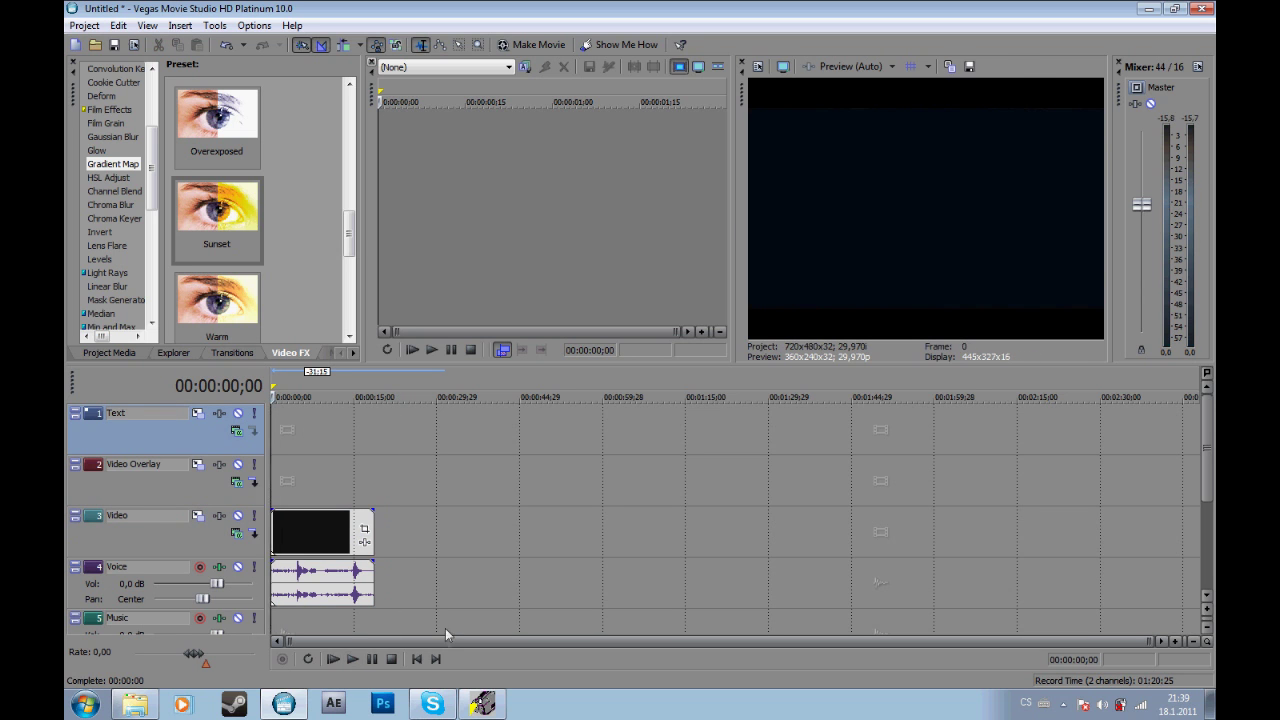
click(353, 662)
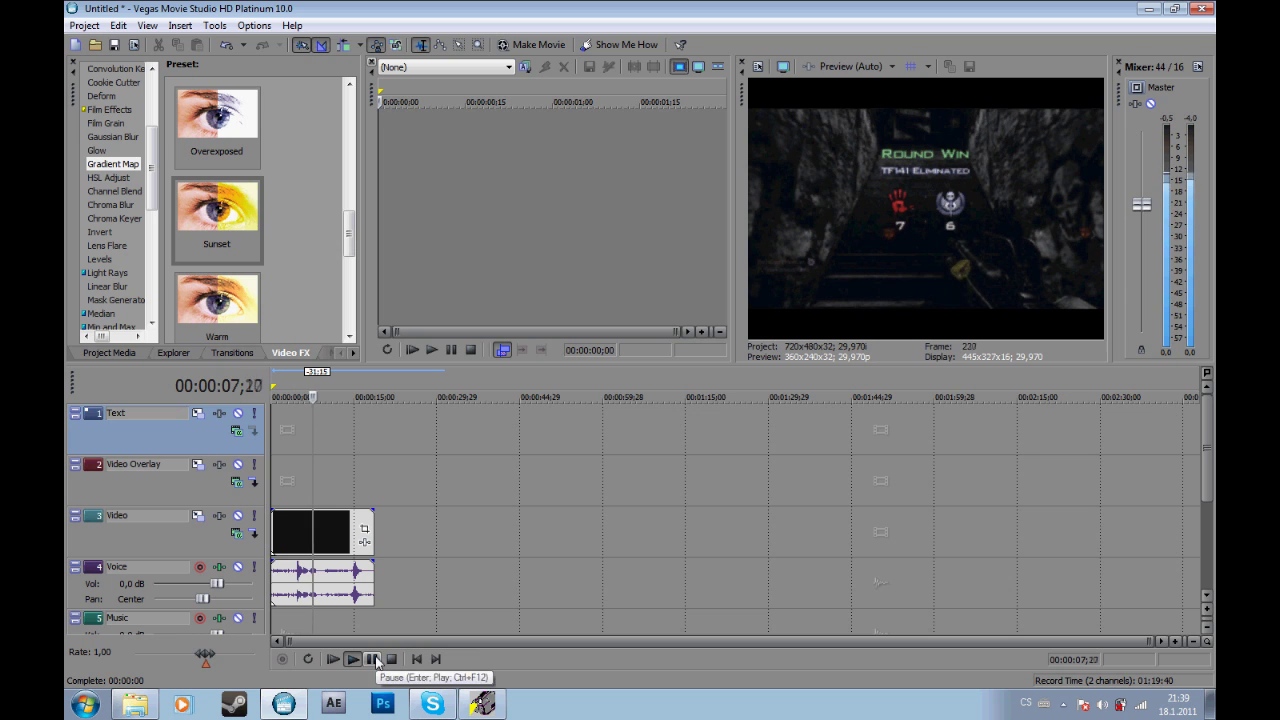
click(373, 659)
Apply the Gradient Map effect's Sunset preset to the kill cam clip and set its amount to 0.4340
drag(317, 397, 284, 397)
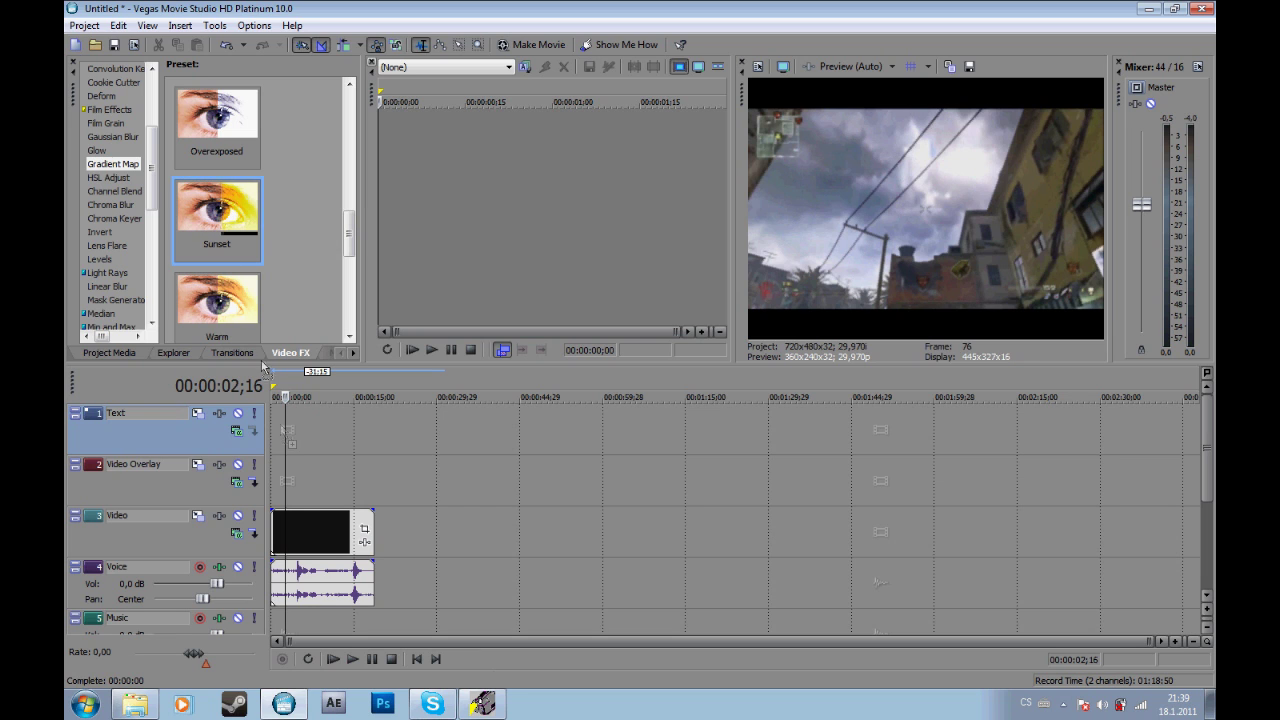
drag(307, 539, 300, 534)
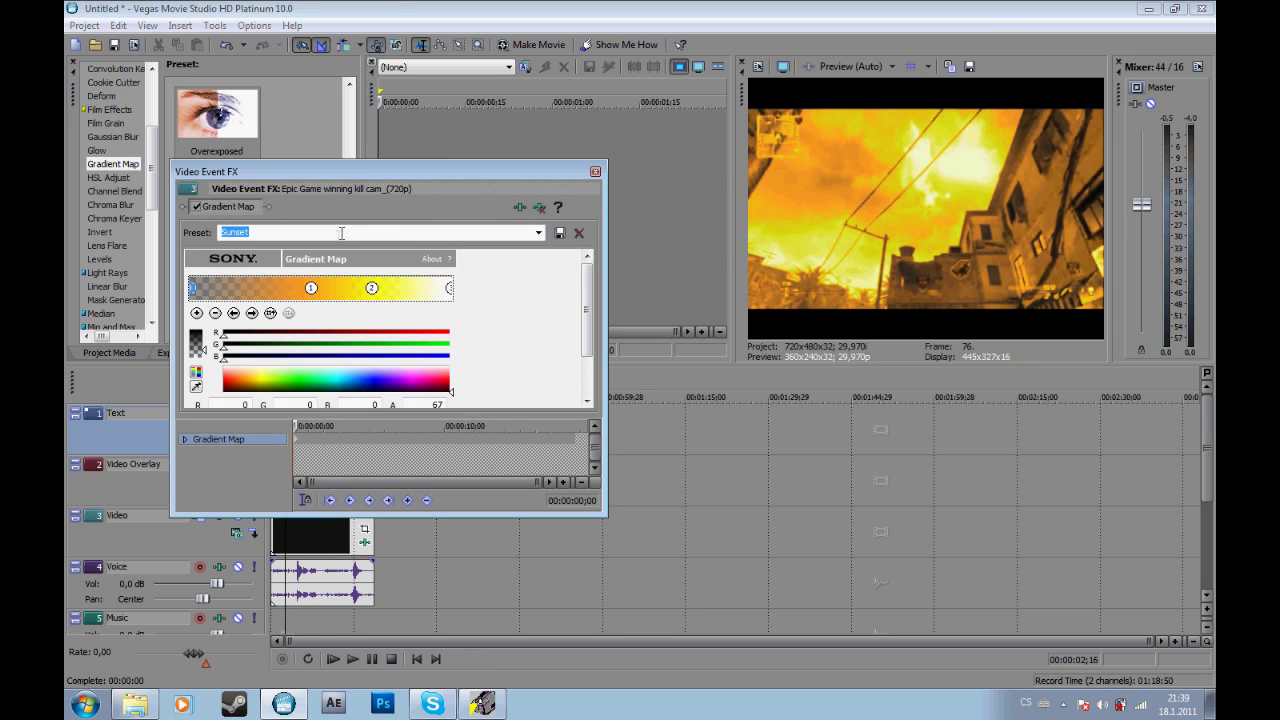
scroll(551, 279, down, 2)
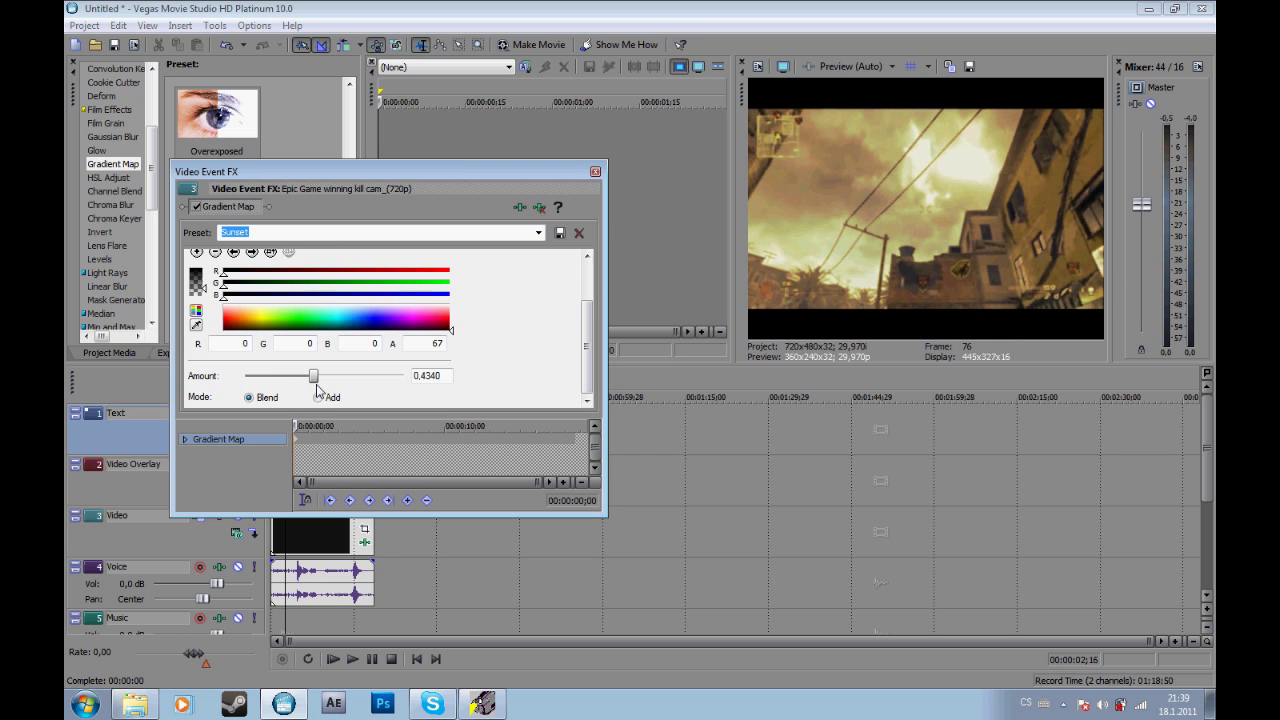
click(595, 171)
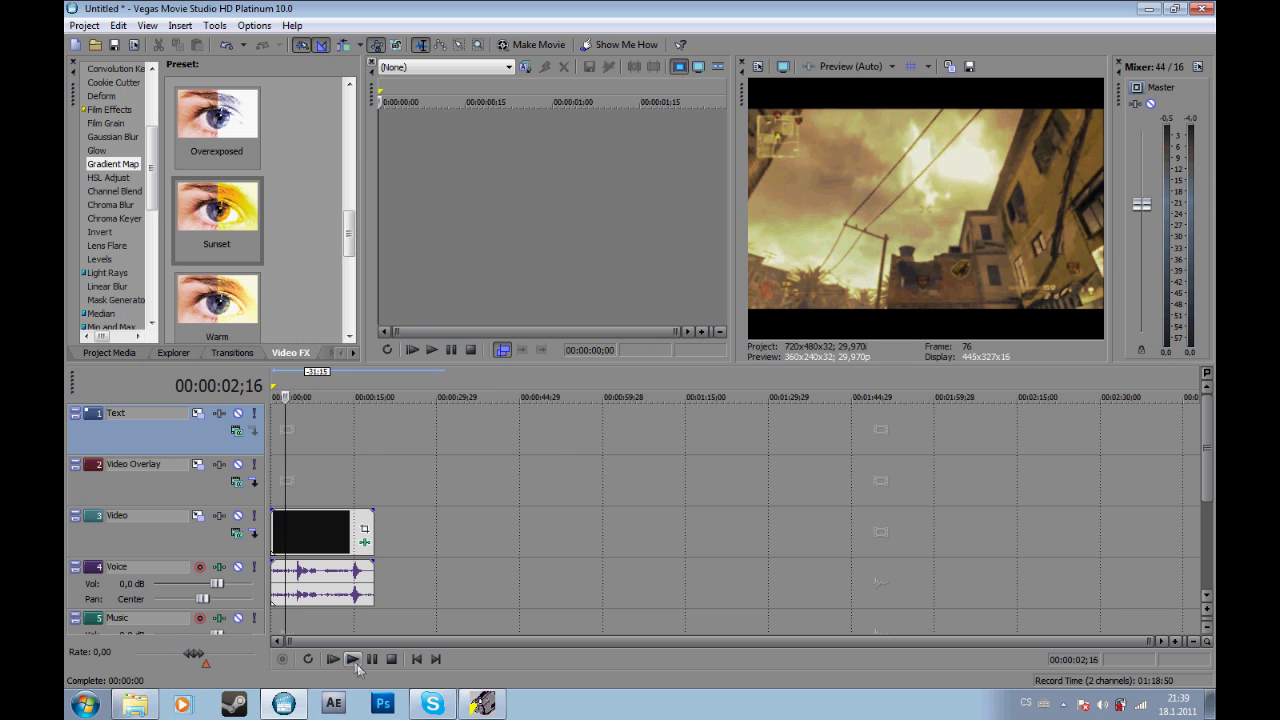
Play back the kill cam clip with the Sunset effect and delete the clip from the timeline
click(354, 661)
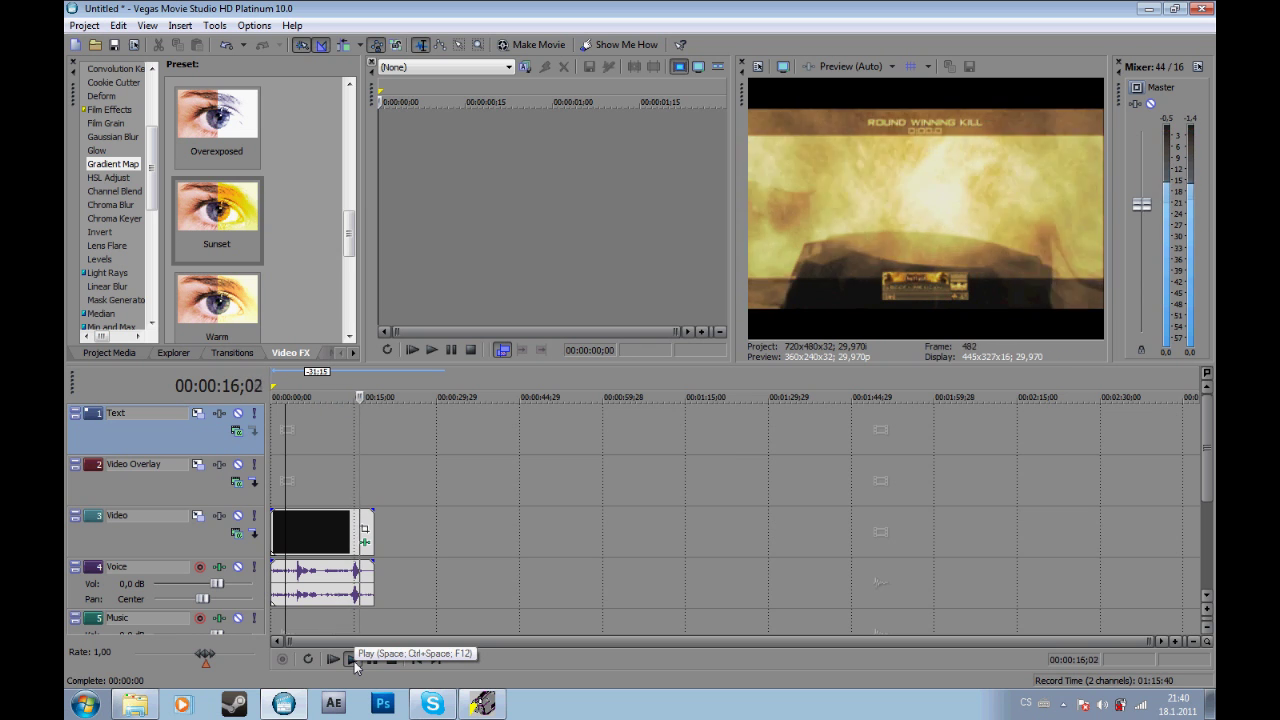
click(371, 659)
click(311, 525)
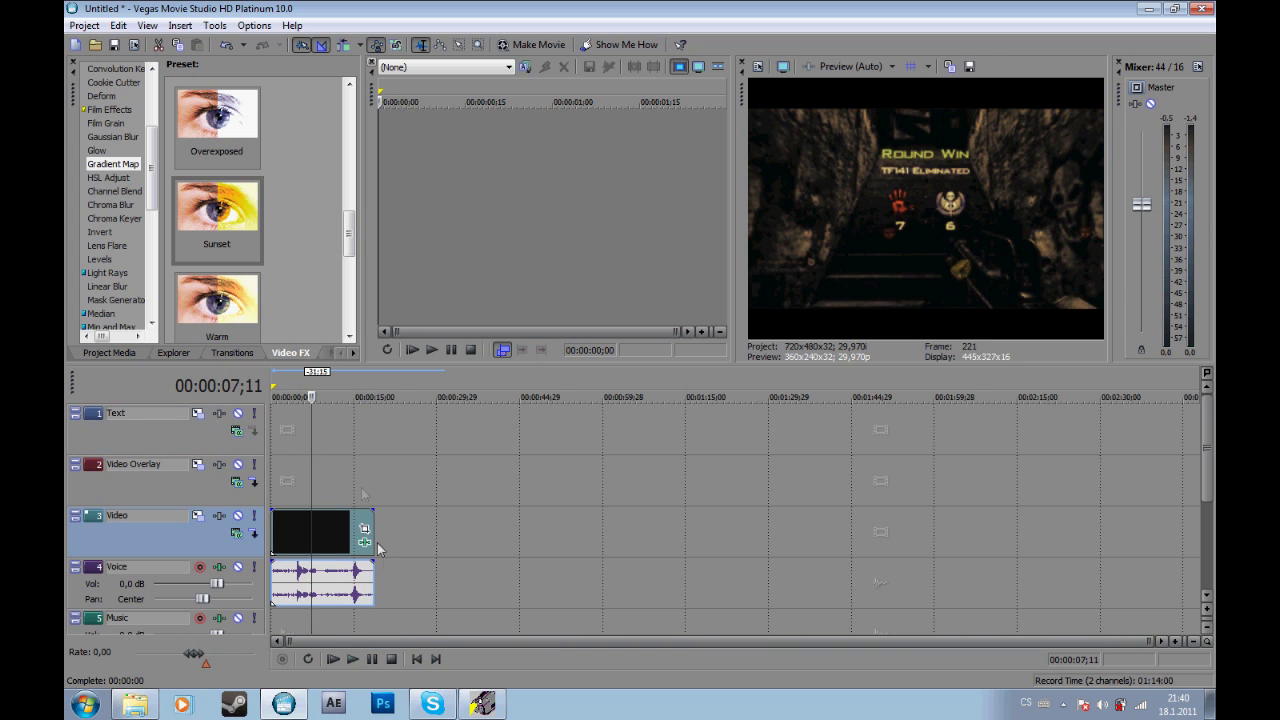
key(Delete)
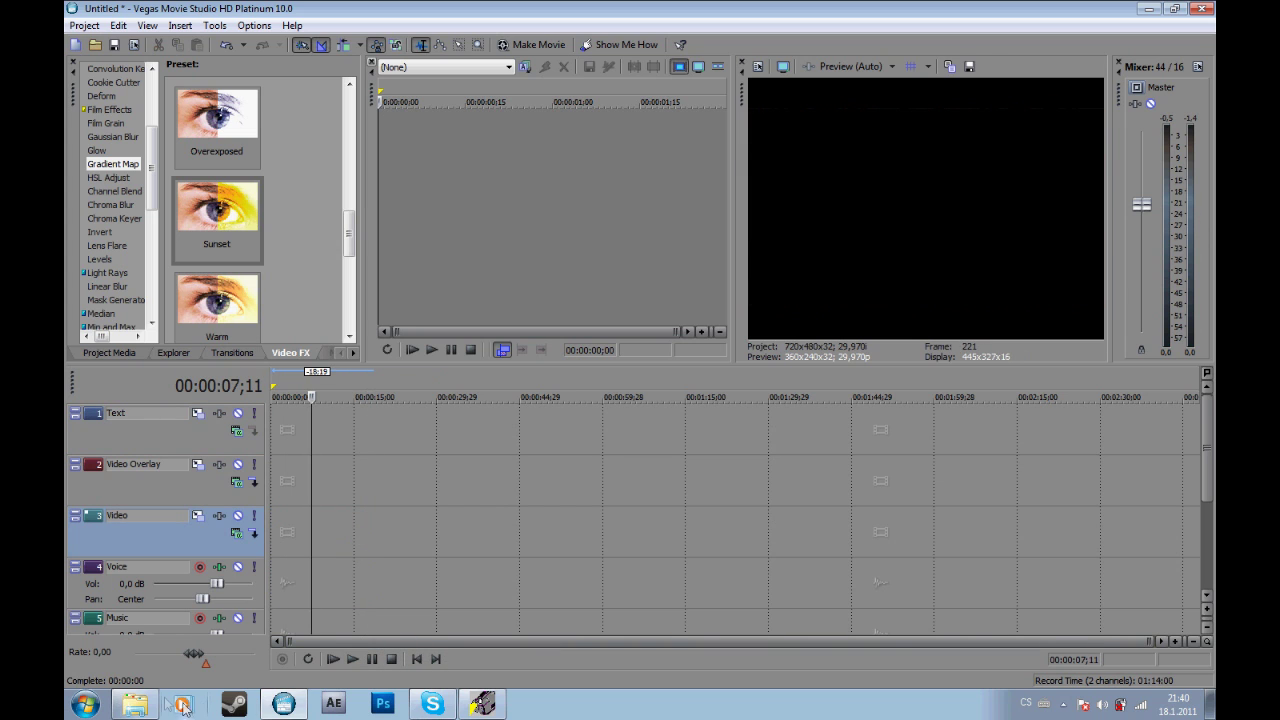
Find the Balance Title link page video in the downloads folder and place it at the start of the Video track
click(134, 705)
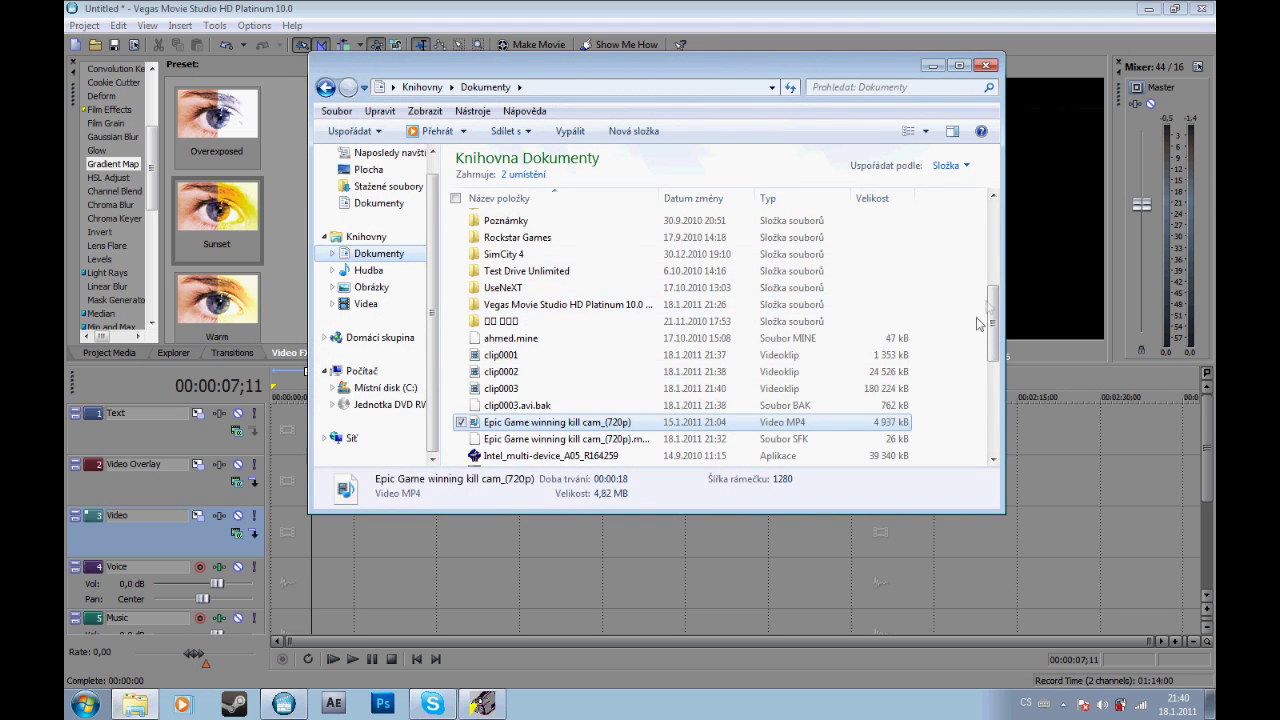
drag(995, 308, 971, 293)
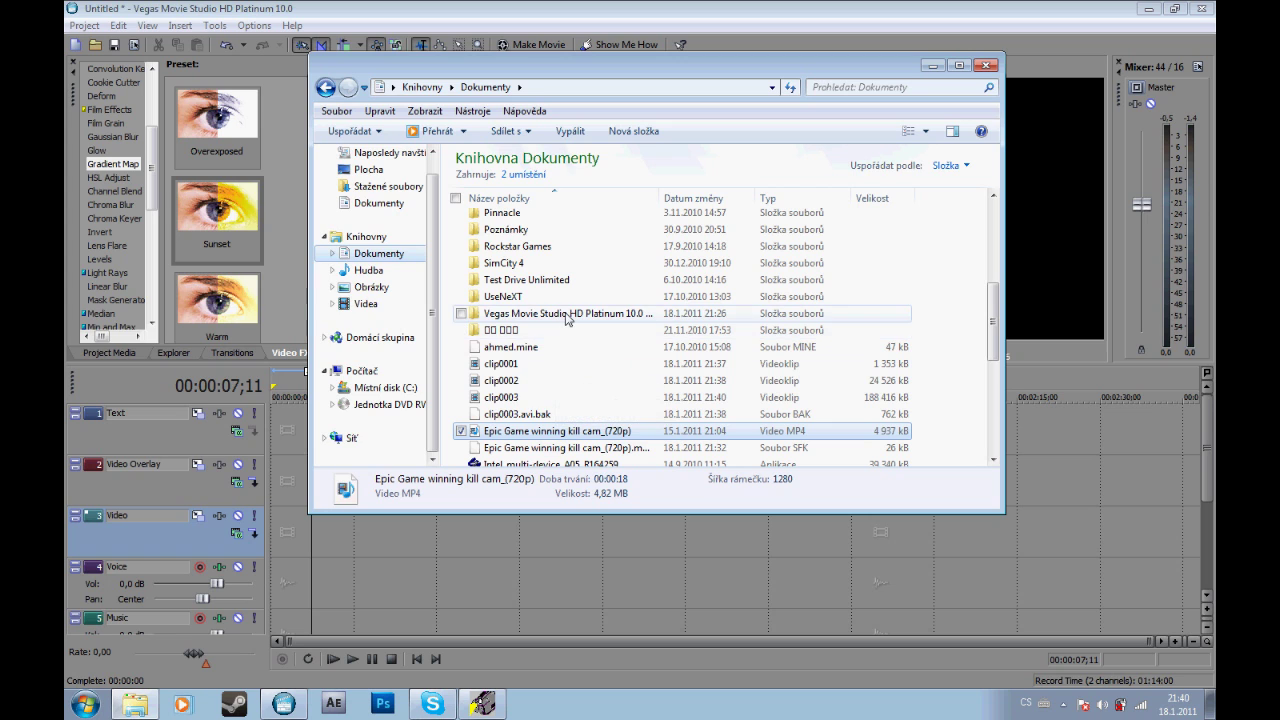
double_click(500, 250)
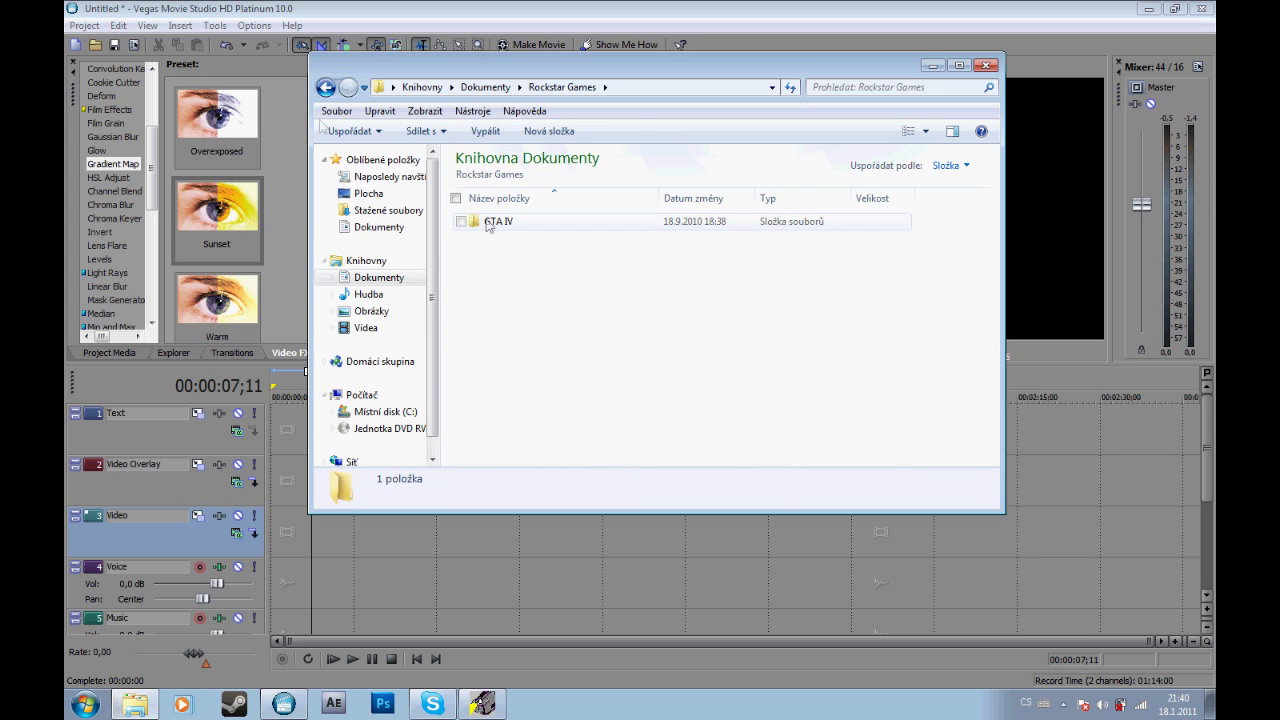
click(325, 87)
click(366, 328)
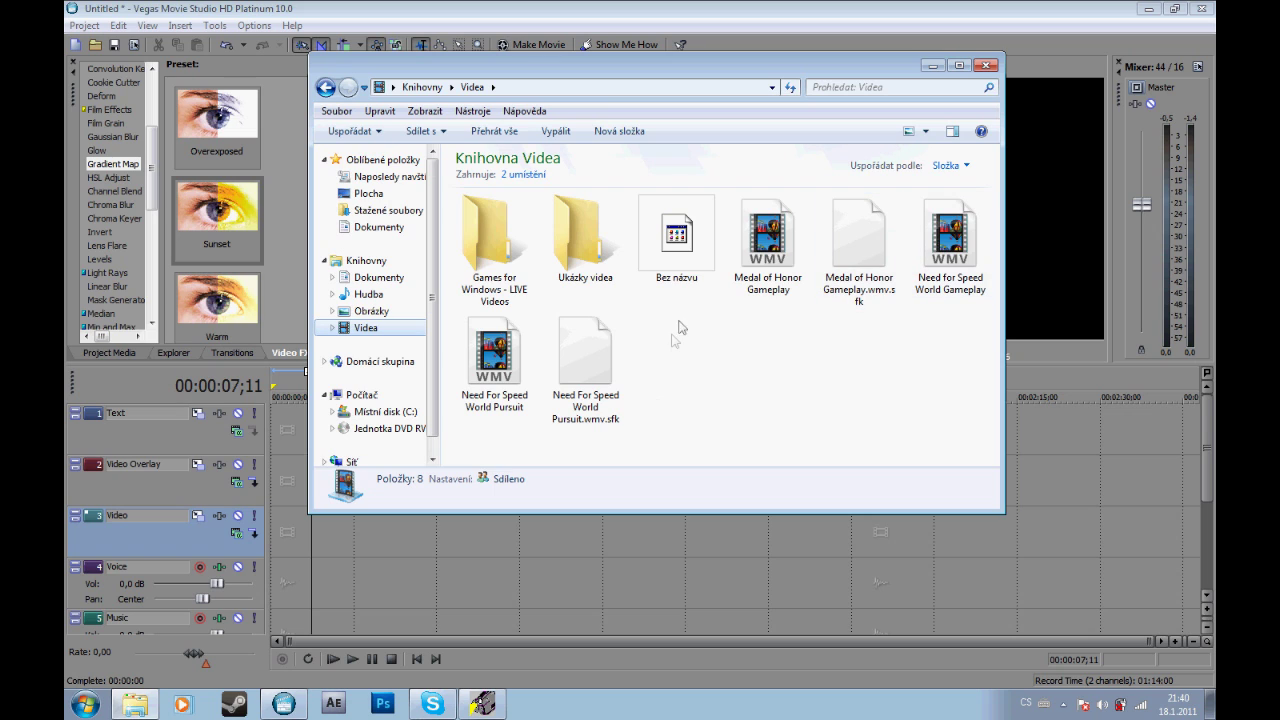
double_click(584, 235)
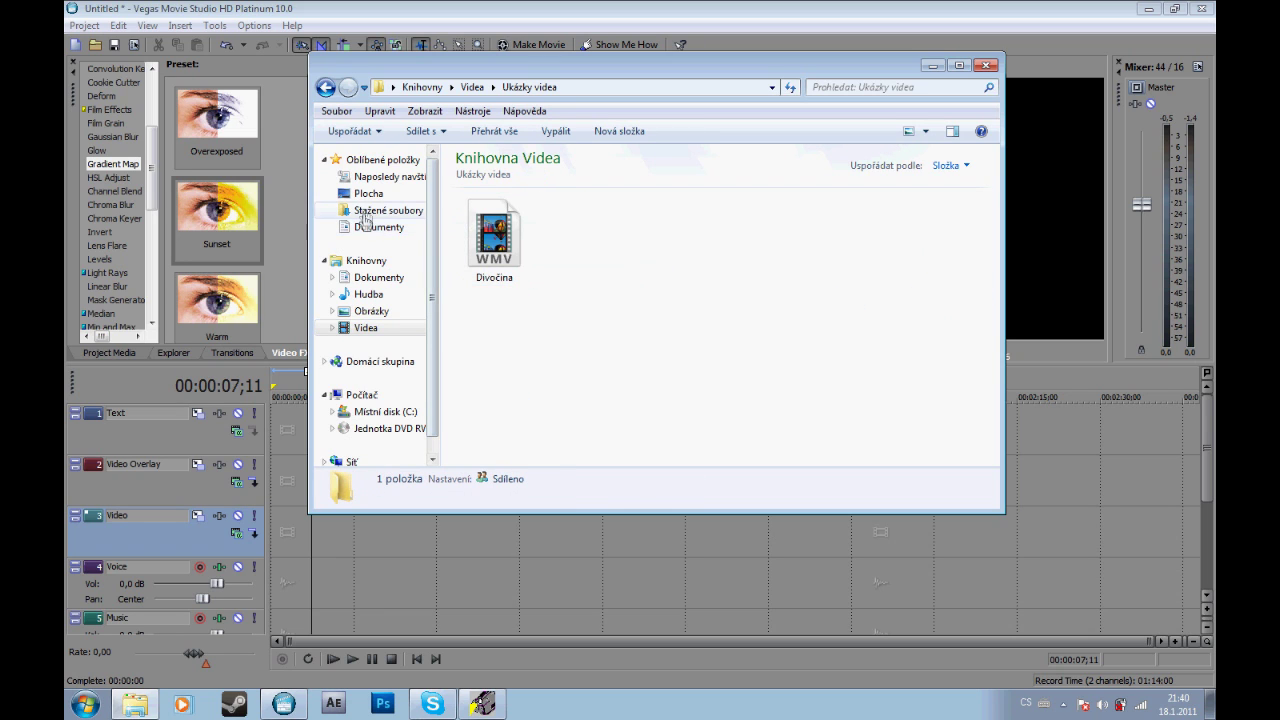
click(366, 212)
drag(996, 230, 1011, 268)
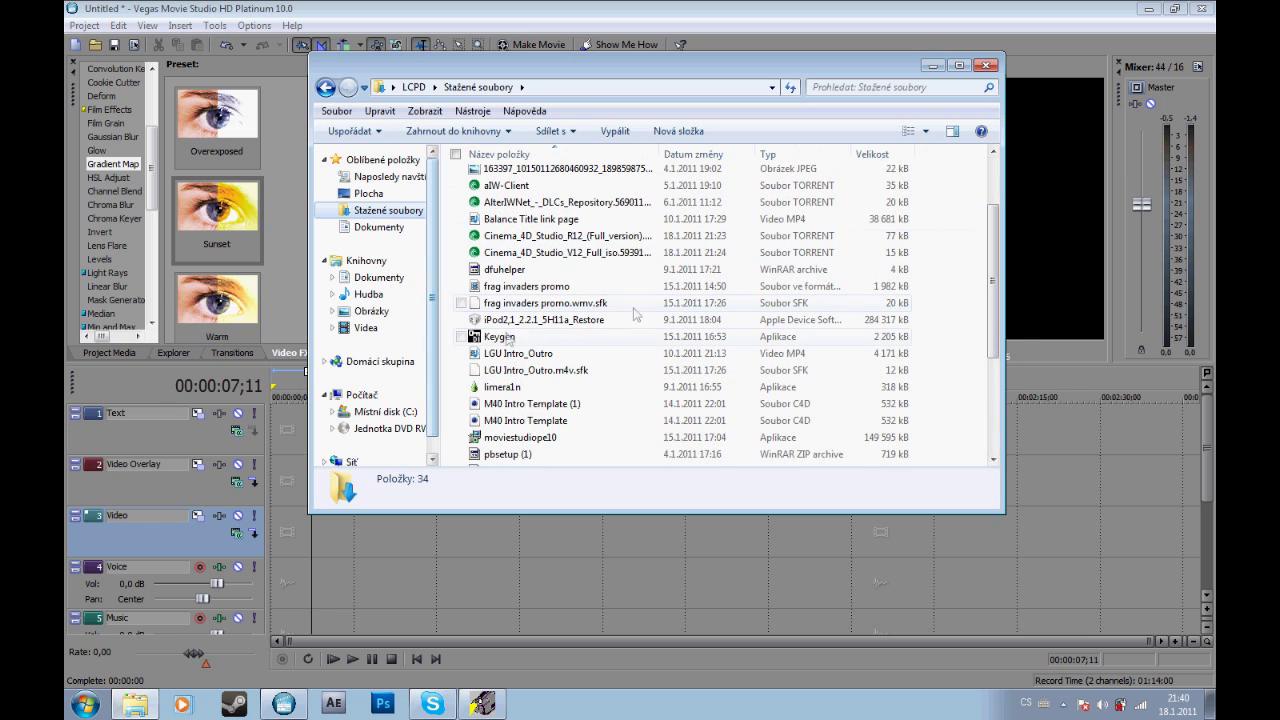
drag(566, 221, 283, 565)
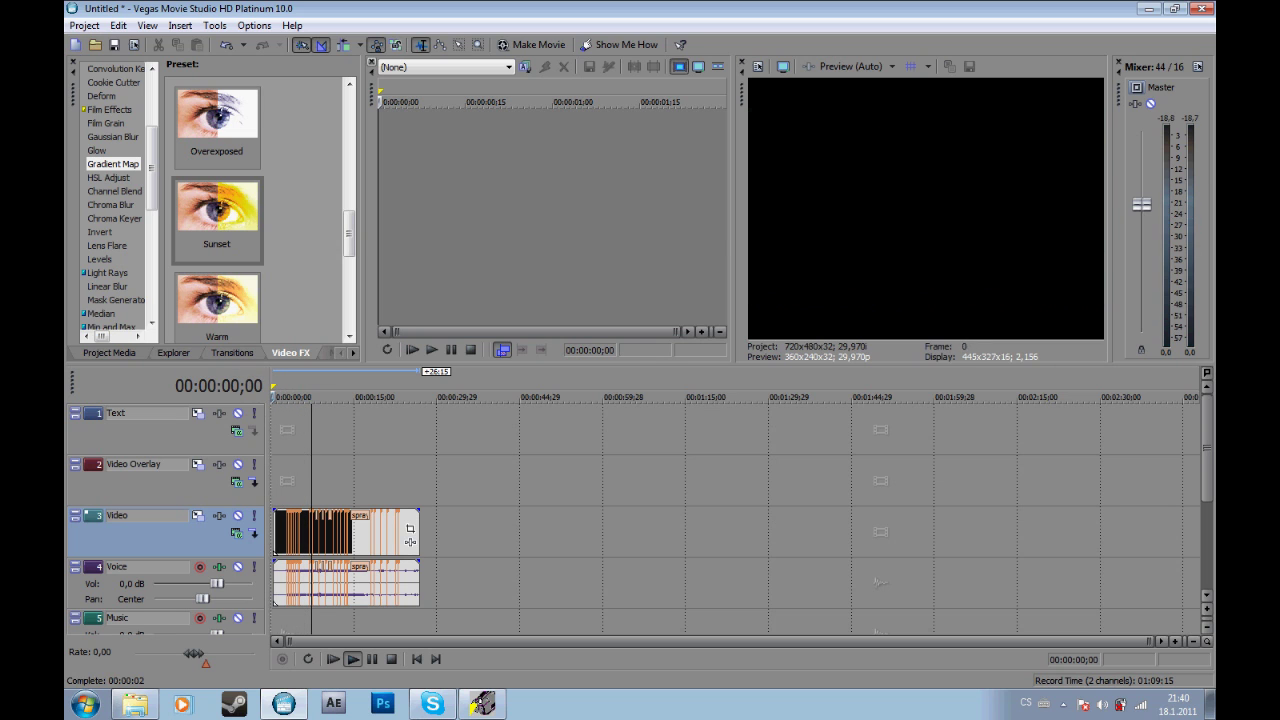
Play the Balance clip from its start, apply the Gradient Map Sunset preset to it, and set the amount to 0.3620
click(350, 660)
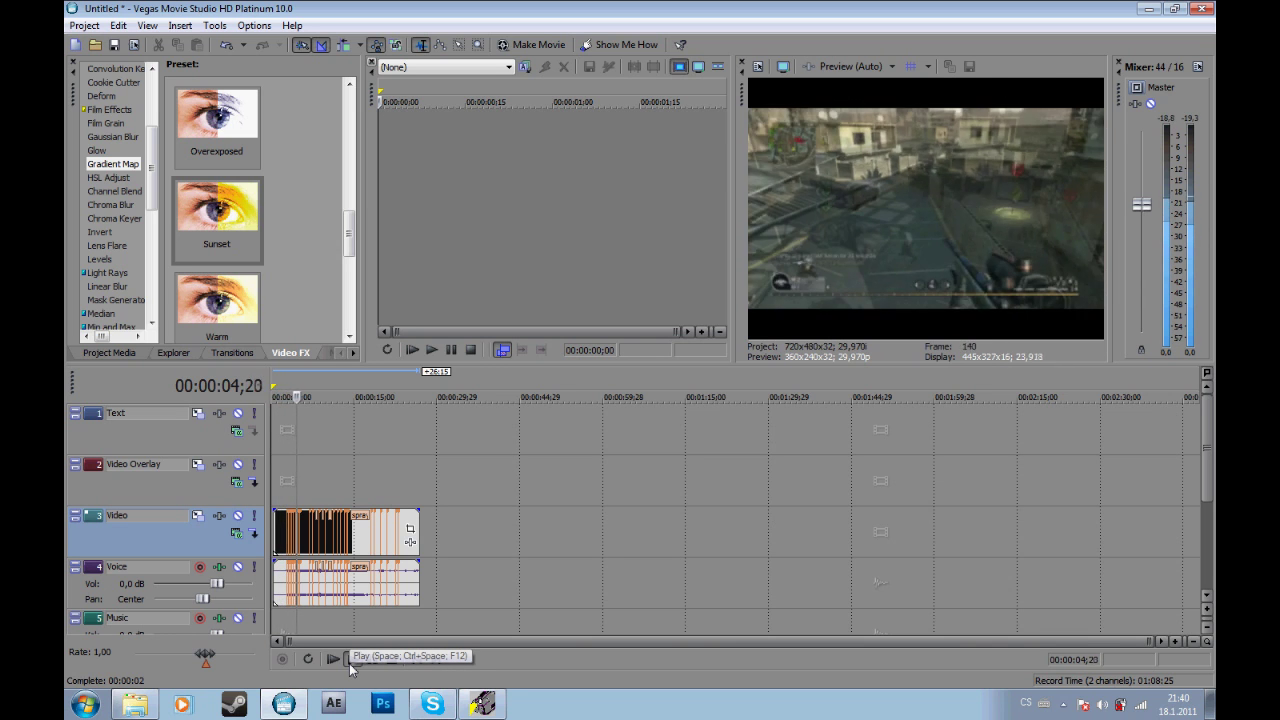
click(349, 663)
drag(232, 213, 327, 535)
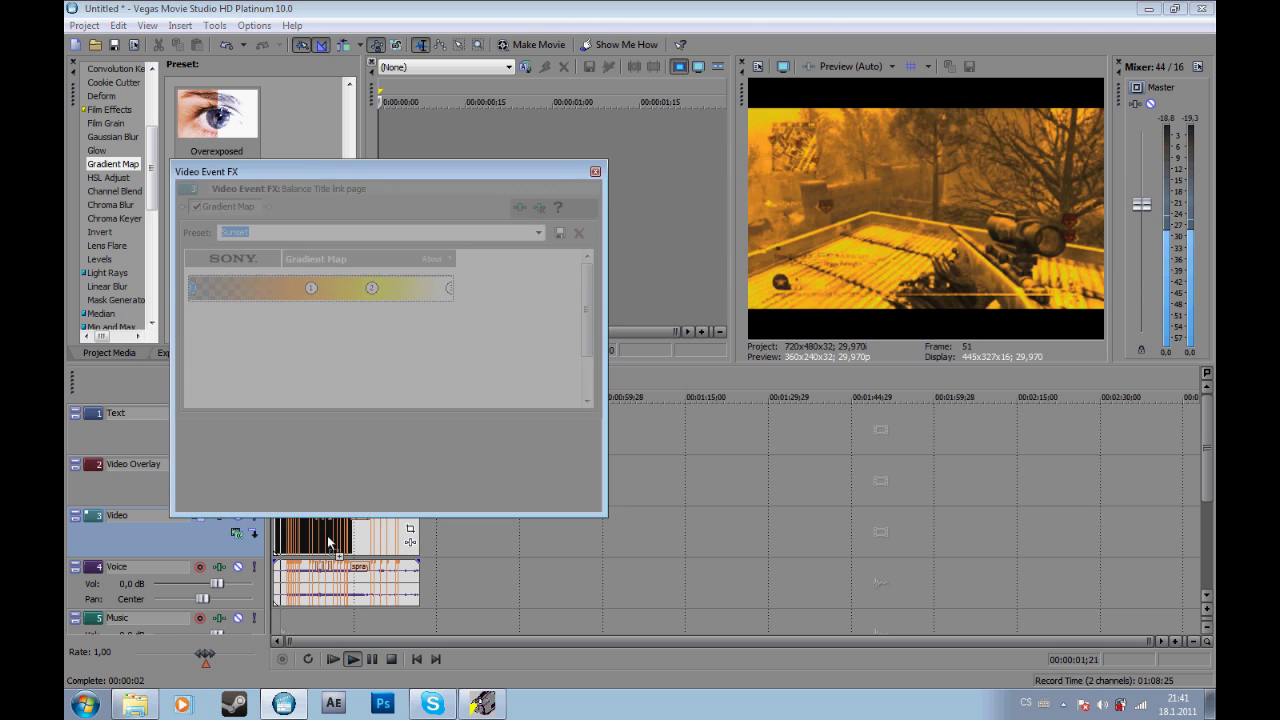
drag(588, 312, 588, 350)
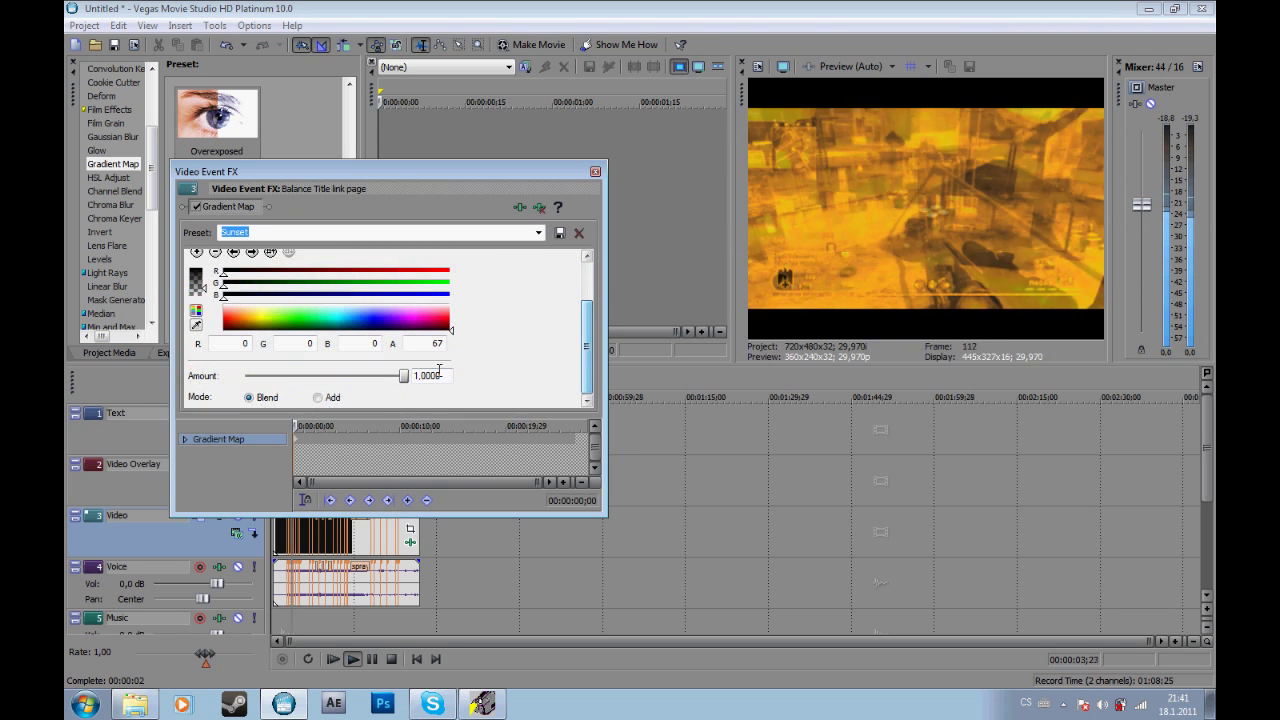
drag(400, 378, 327, 387)
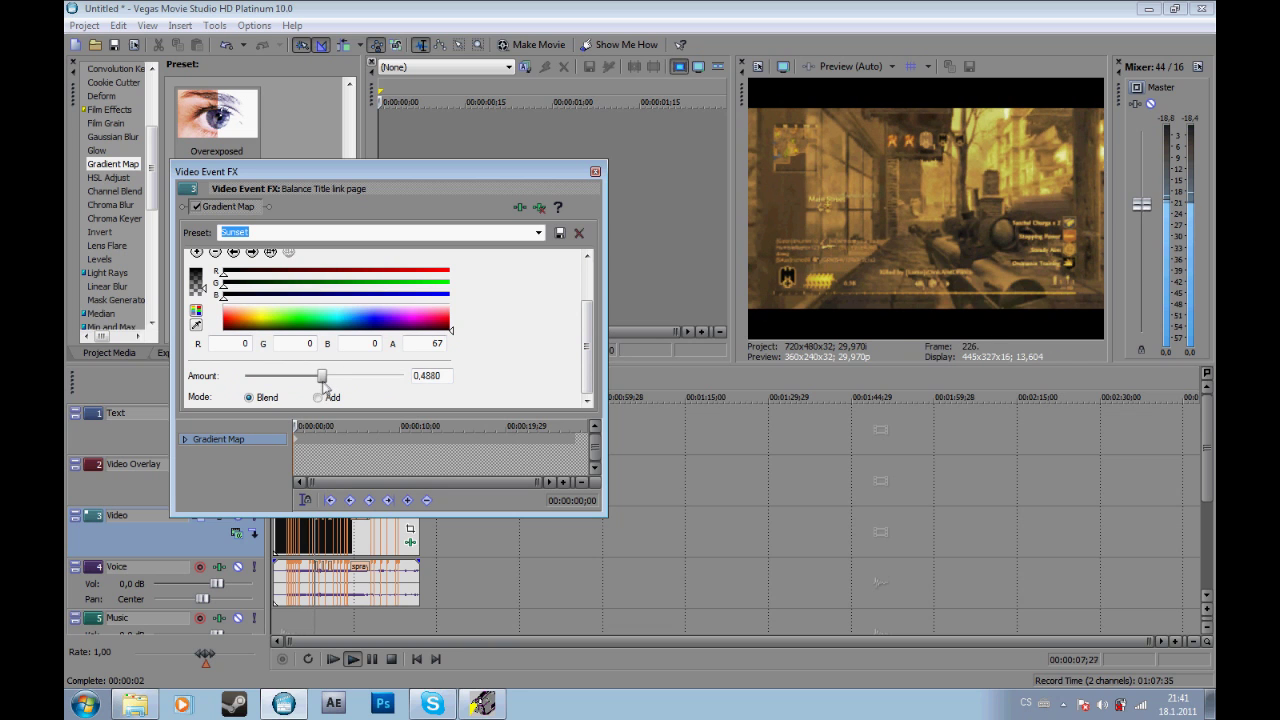
drag(316, 389, 305, 393)
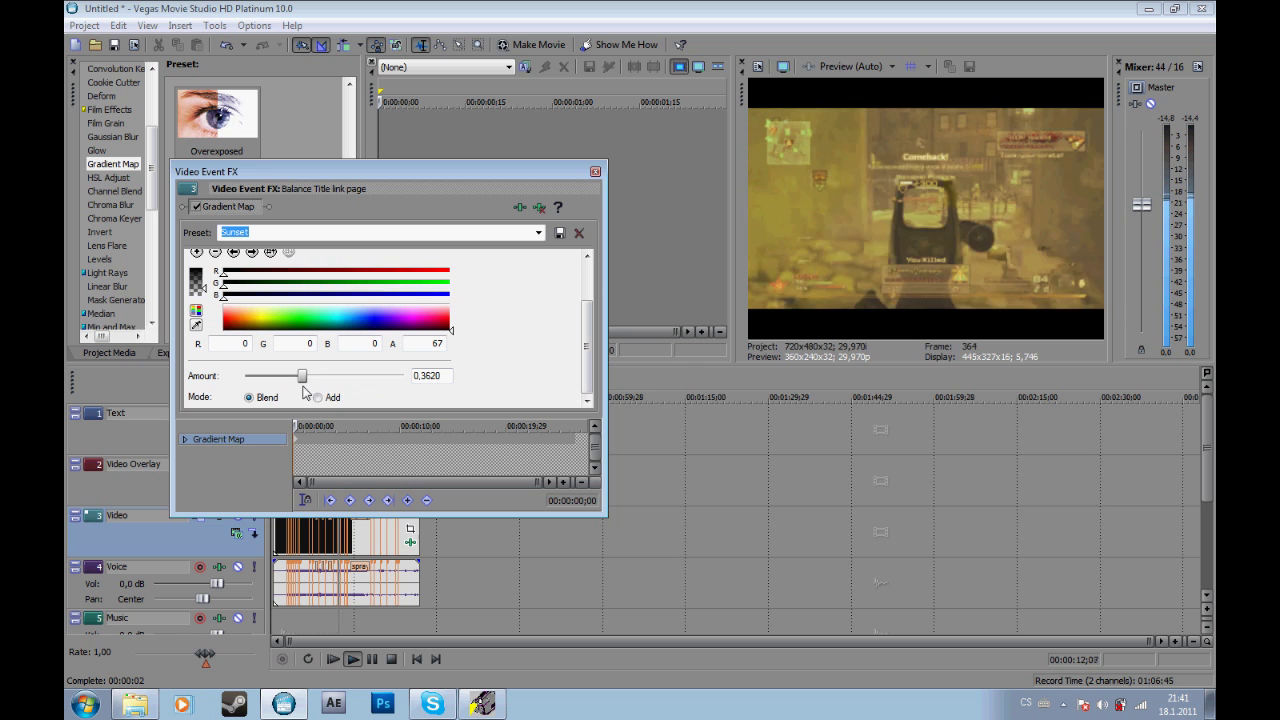
click(595, 171)
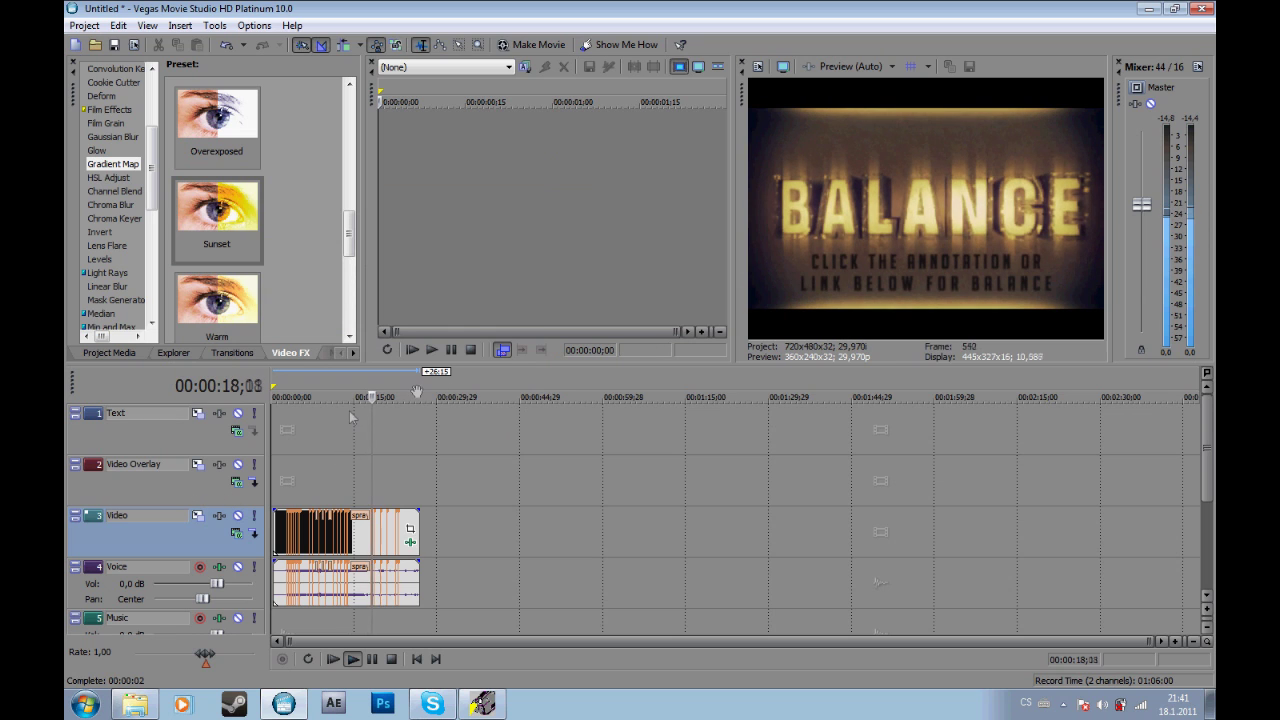
Move the playback position back to 00:00:13;13 and switch to HyperCam to stop the screen recording
drag(358, 398, 348, 398)
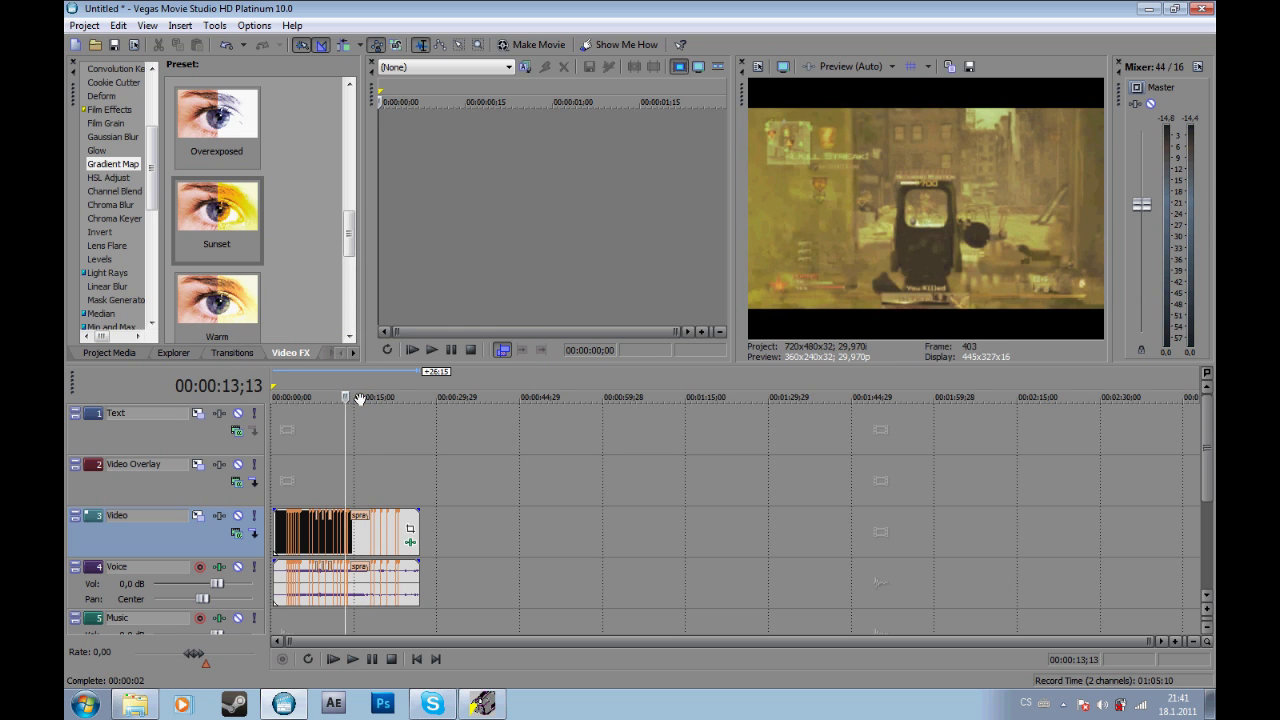
click(481, 703)
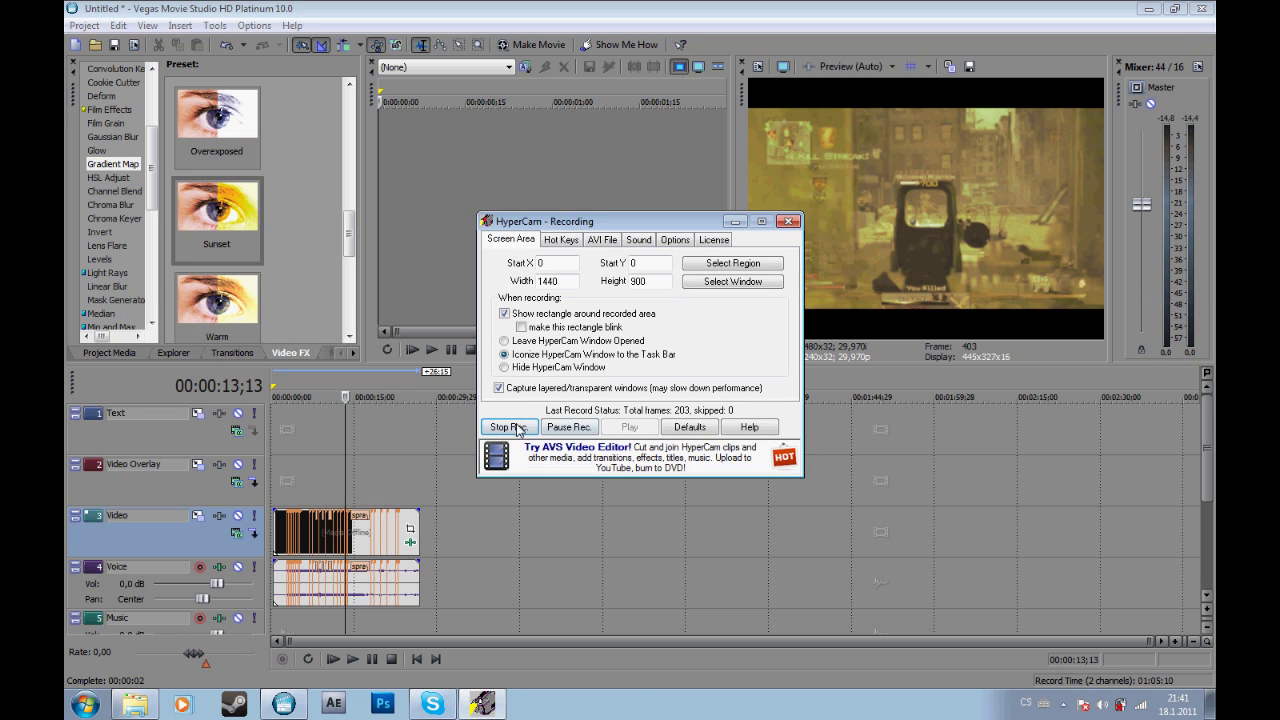
click(508, 427)
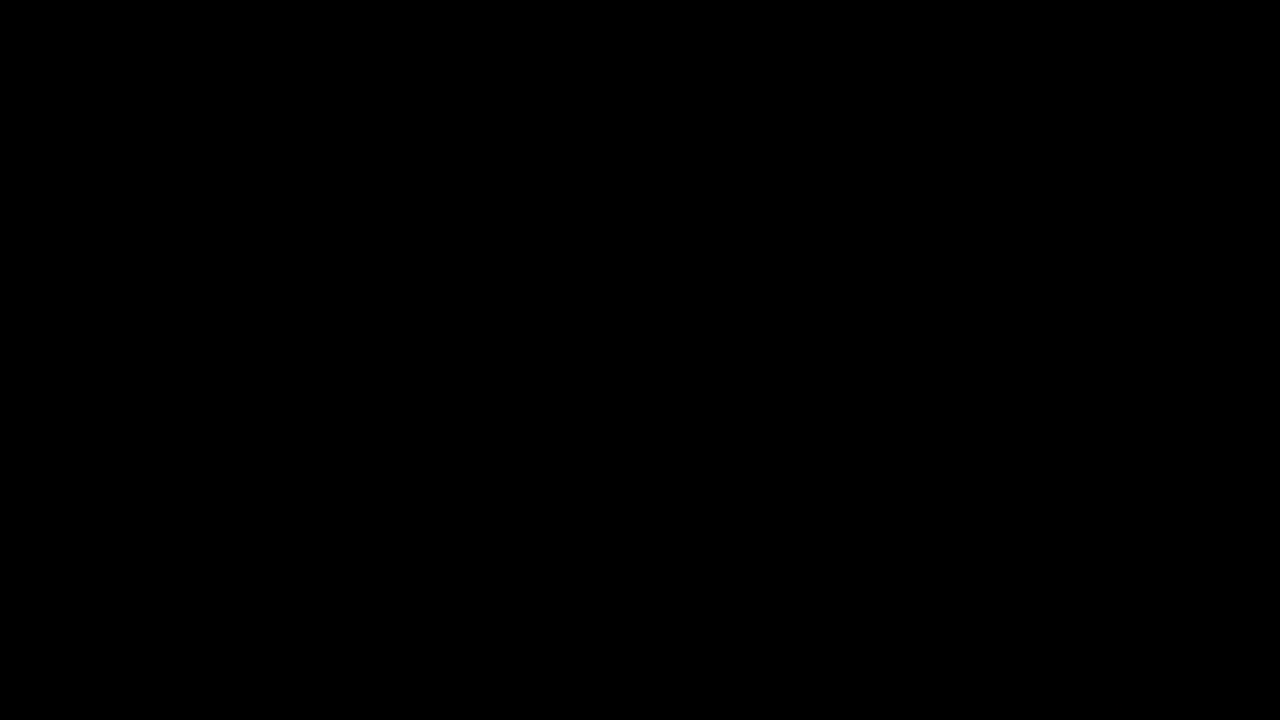